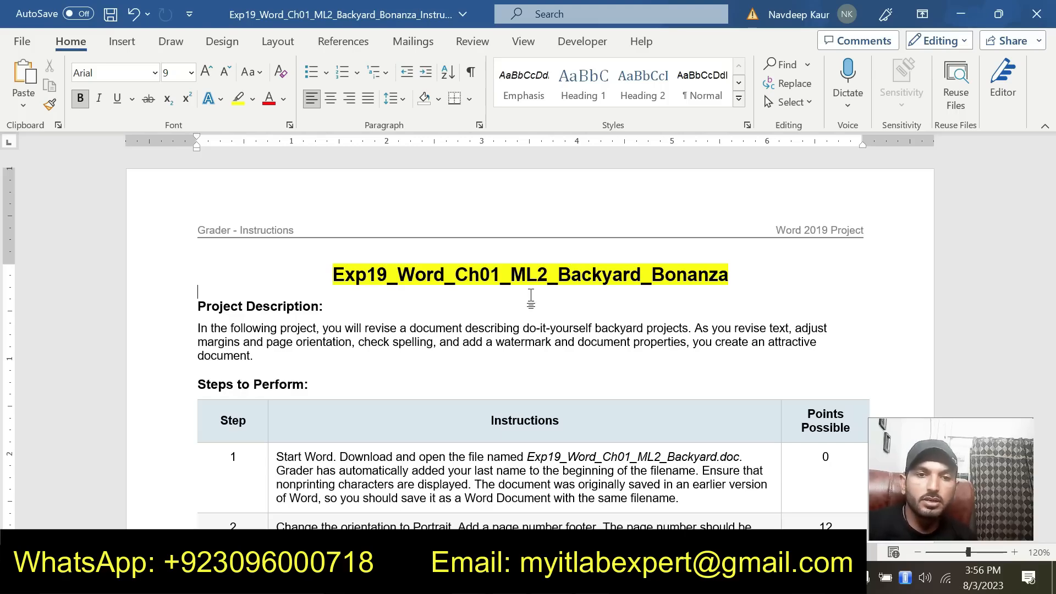
Highlight the Project Description heading and its paragraph in light gray in the instructions document
{"action": "scroll", "coordinate": [531, 297], "scroll_direction": "down", "scroll_amount": 1}
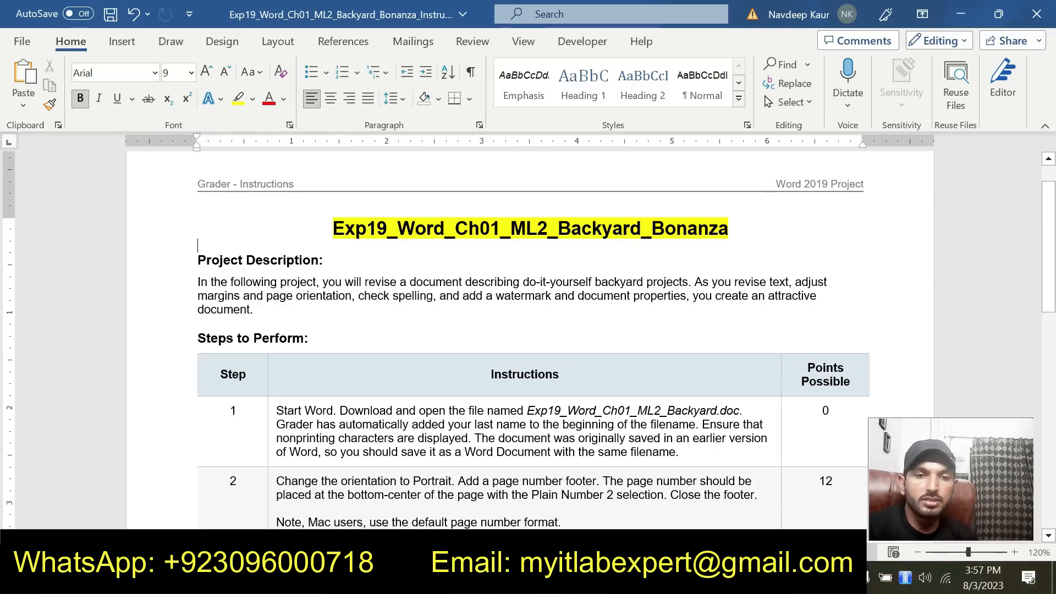
{"action": "left_click_drag", "start_coordinate": [254, 310], "coordinate": [212, 269]}
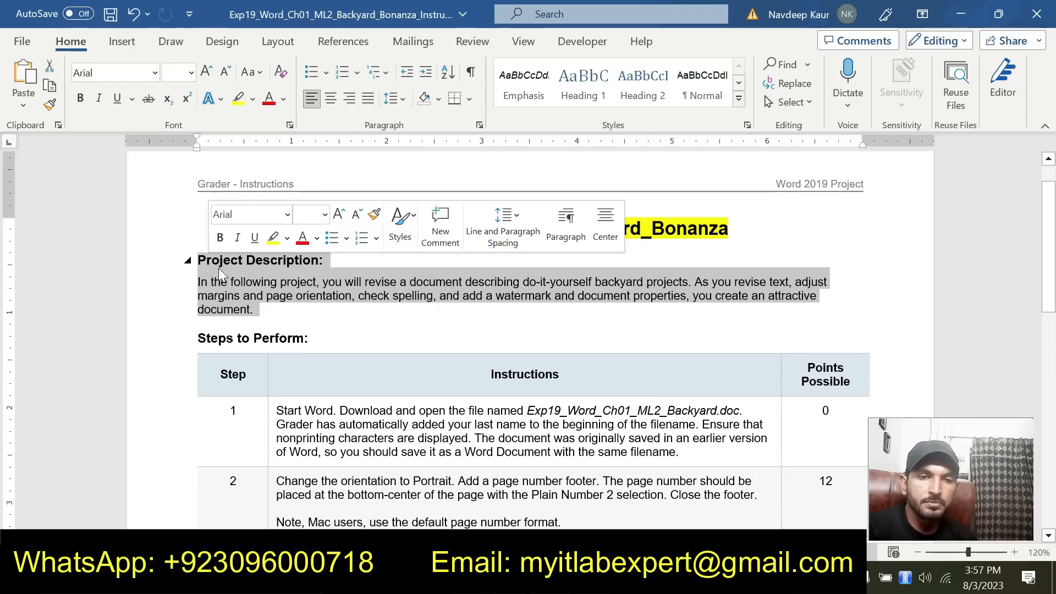
{"action": "left_click", "coordinate": [288, 238]}
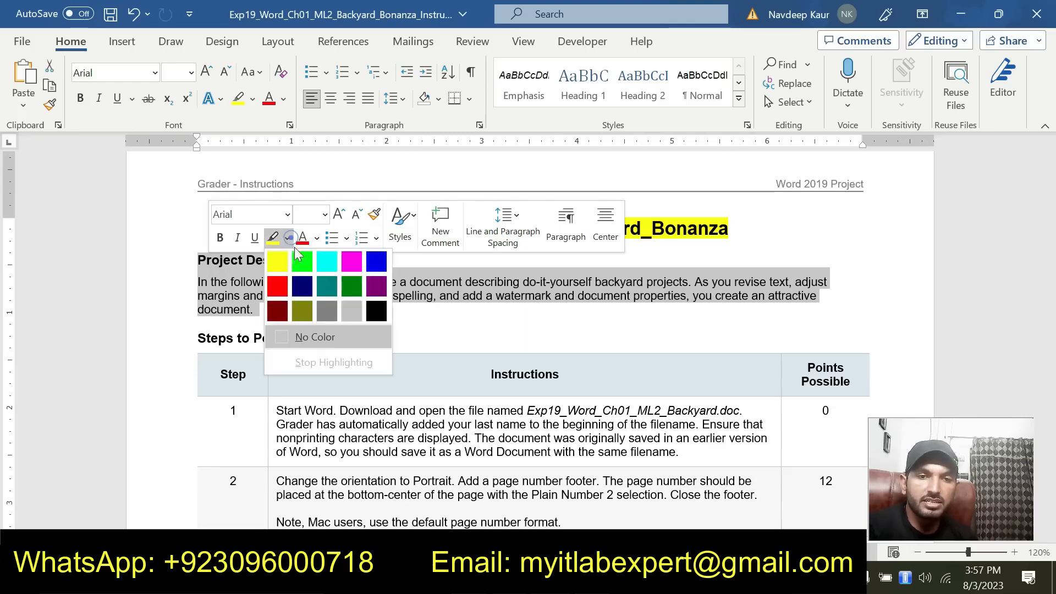
{"action": "left_click", "coordinate": [351, 310]}
{"action": "left_click", "coordinate": [461, 310]}
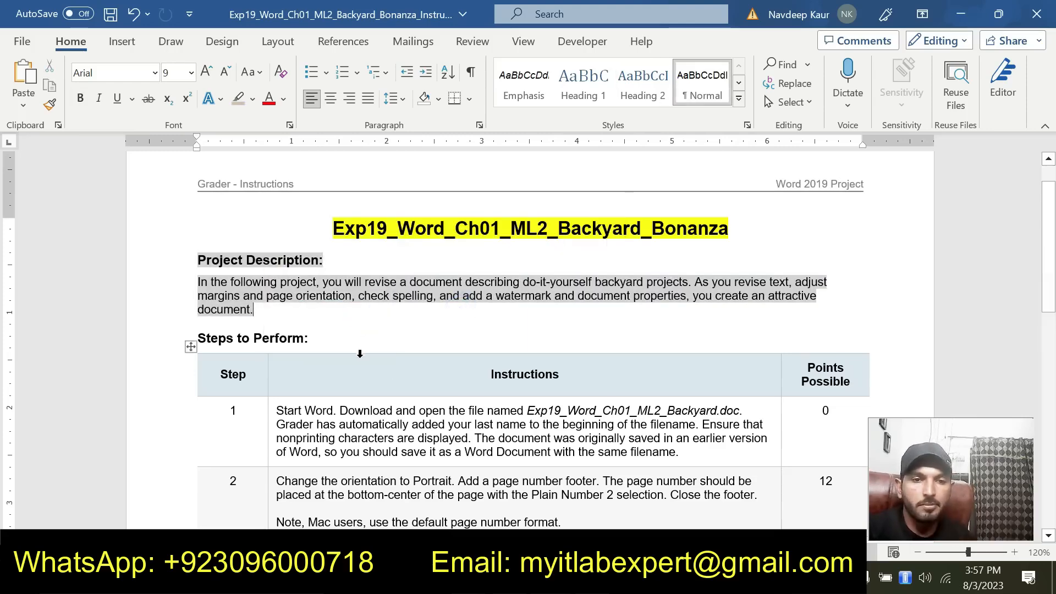
Review all ten steps in the instructions table, from the opening download step to saving and submitting
{"action": "scroll", "coordinate": [360, 352], "scroll_direction": "down", "scroll_amount": 2}
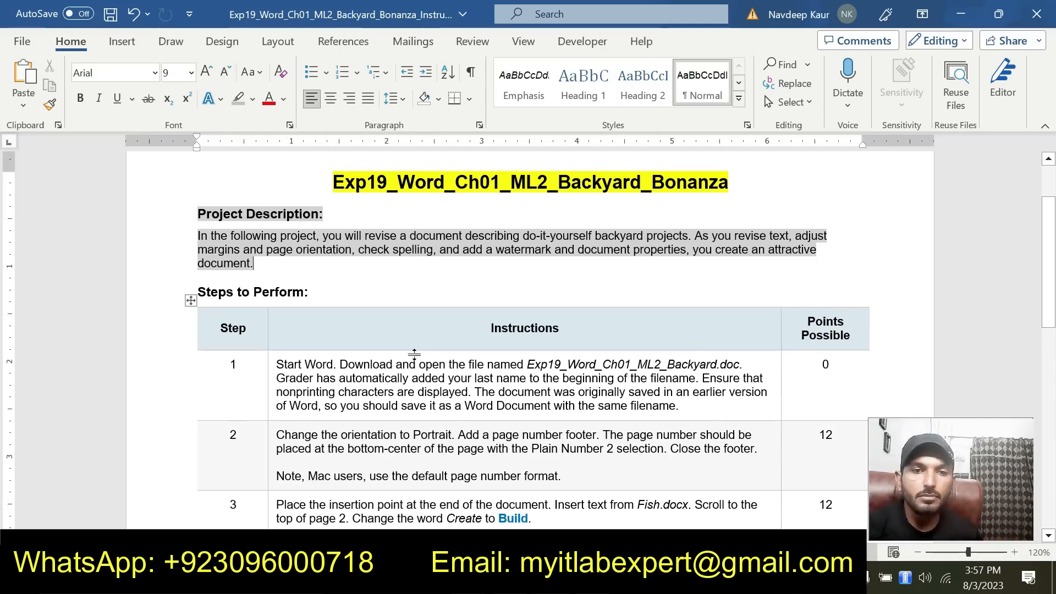
{"action": "scroll", "coordinate": [408, 349], "scroll_direction": "down", "scroll_amount": 12}
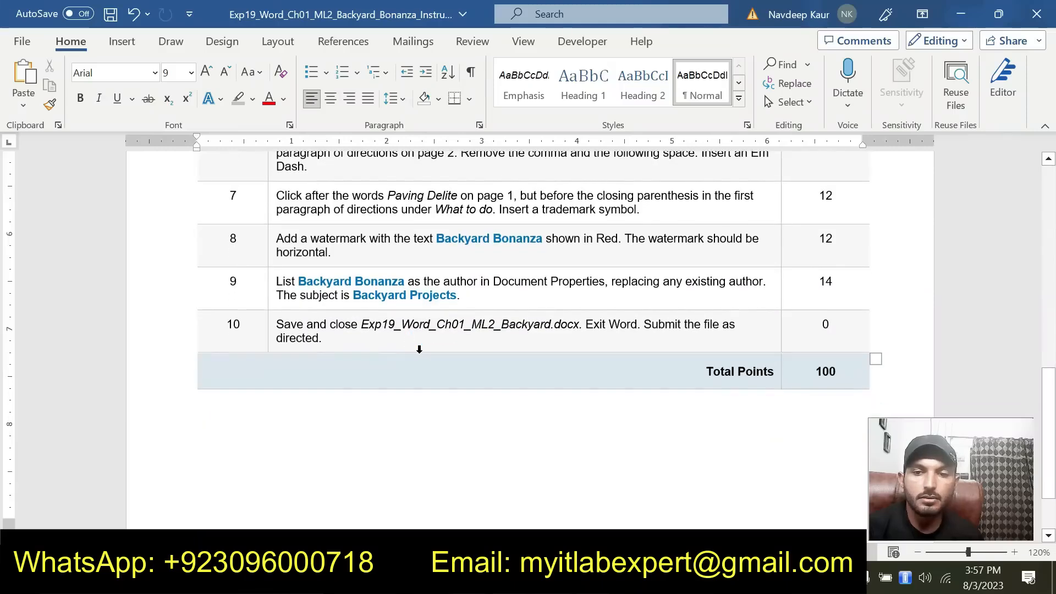
{"action": "scroll", "coordinate": [395, 350], "scroll_direction": "up", "scroll_amount": 3}
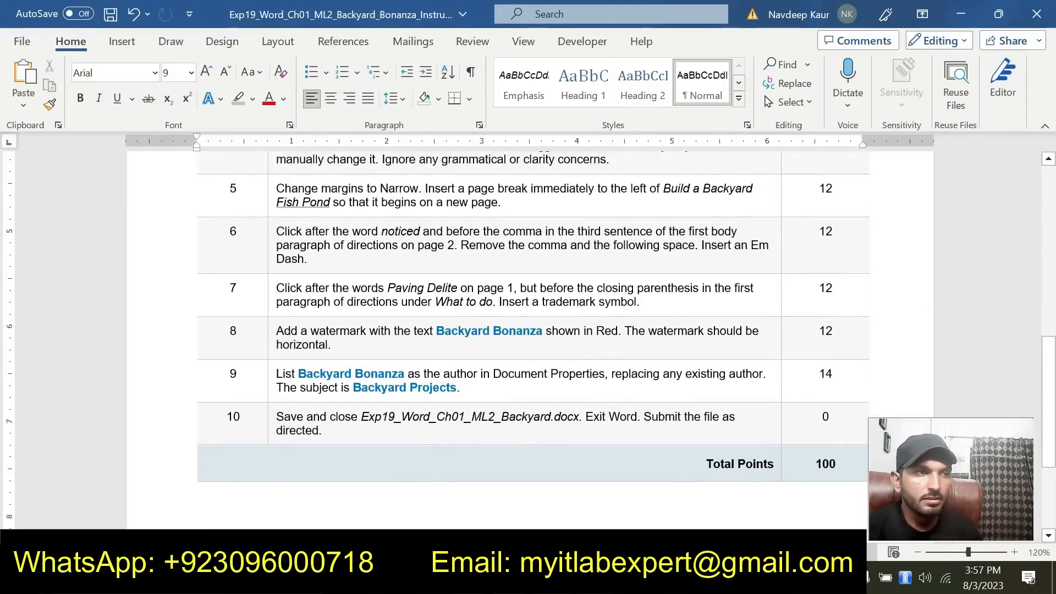
{"action": "scroll", "coordinate": [368, 358], "scroll_direction": "up", "scroll_amount": 4}
{"action": "scroll", "coordinate": [368, 358], "scroll_direction": "up", "scroll_amount": 4}
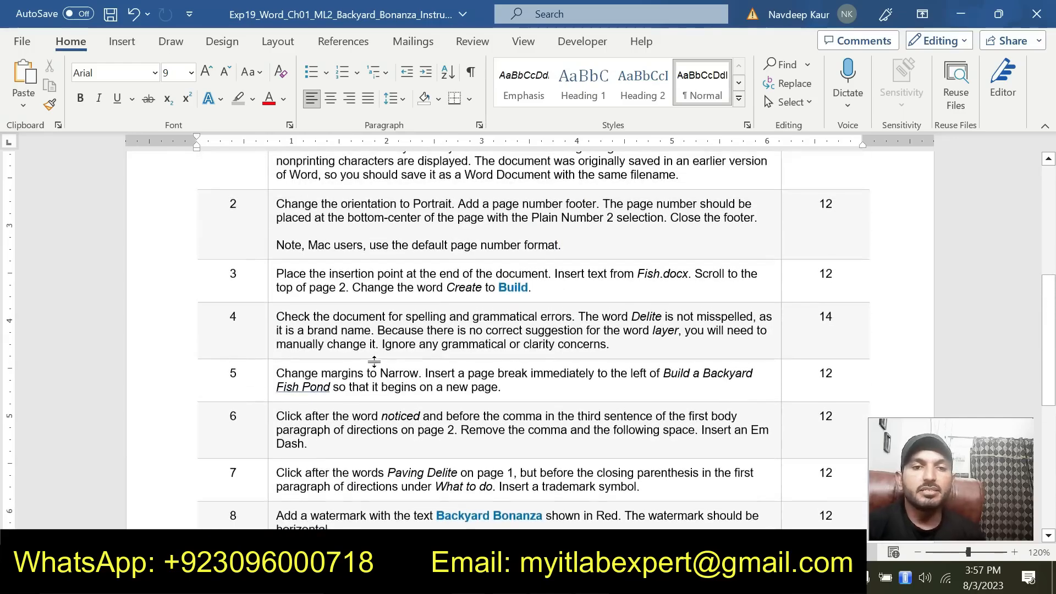
{"action": "scroll", "coordinate": [322, 301], "scroll_direction": "down", "scroll_amount": 4}
{"action": "scroll", "coordinate": [321, 301], "scroll_direction": "down", "scroll_amount": 5}
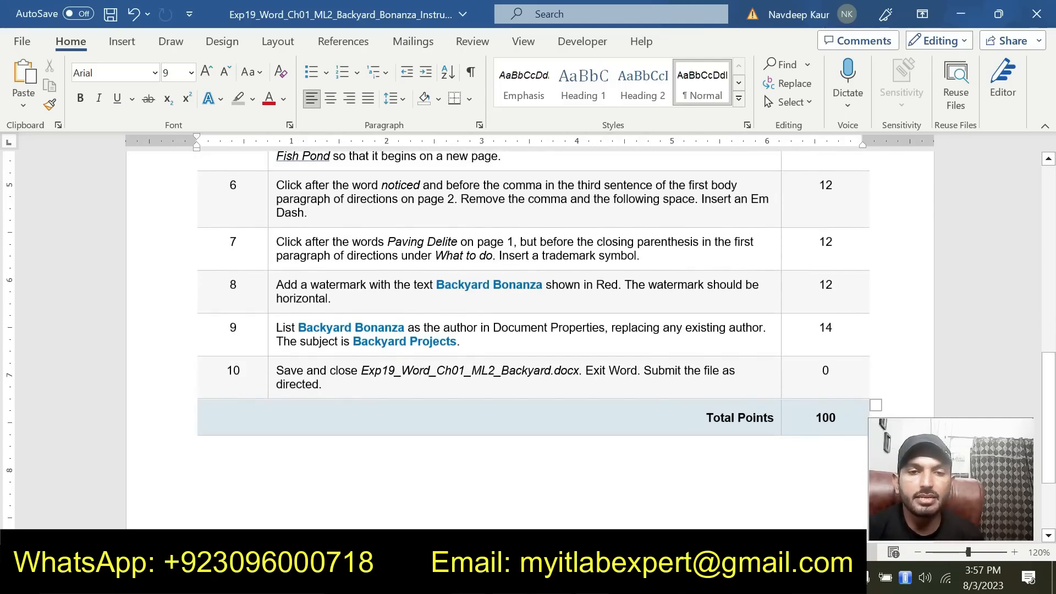
{"action": "scroll", "coordinate": [528, 330], "scroll_direction": "up", "scroll_amount": 12}
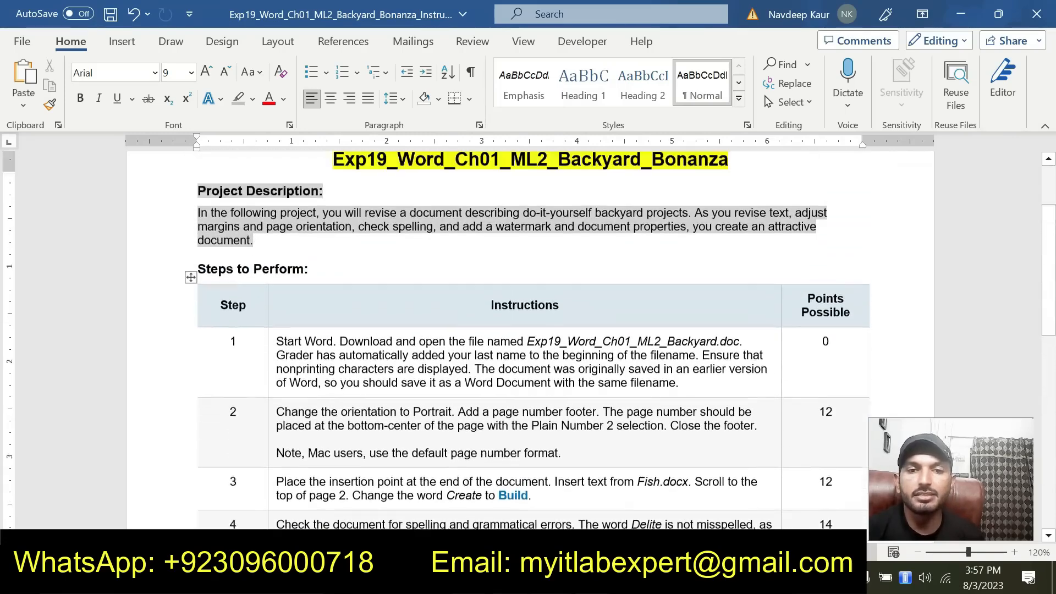
{"action": "scroll", "coordinate": [342, 386], "scroll_direction": "up", "scroll_amount": 1}
Highlight the step 1 instruction text in yellow
{"action": "left_click", "coordinate": [342, 386]}
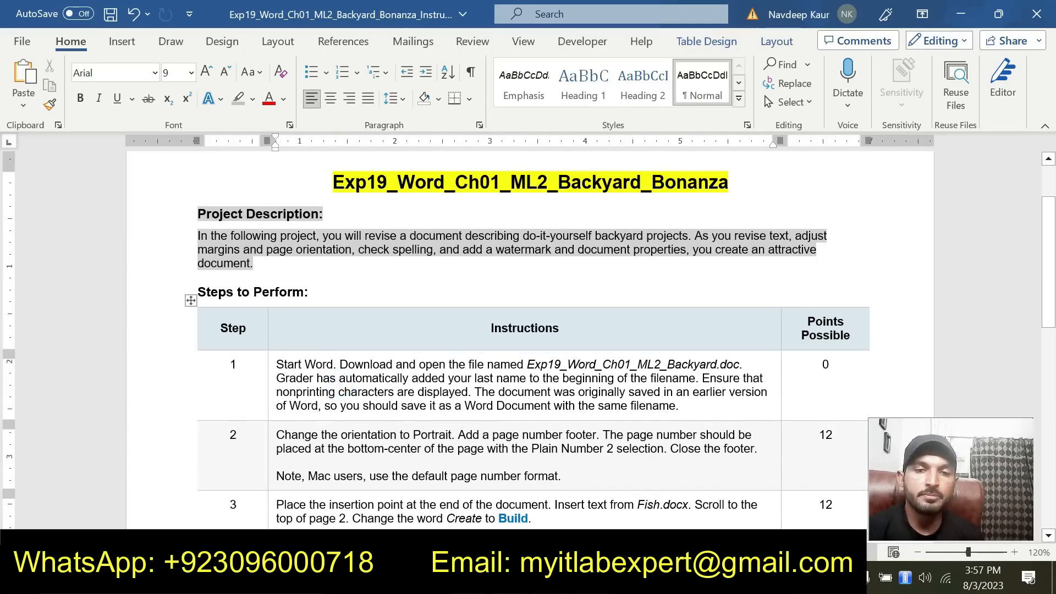
{"action": "triple_click", "coordinate": [344, 391]}
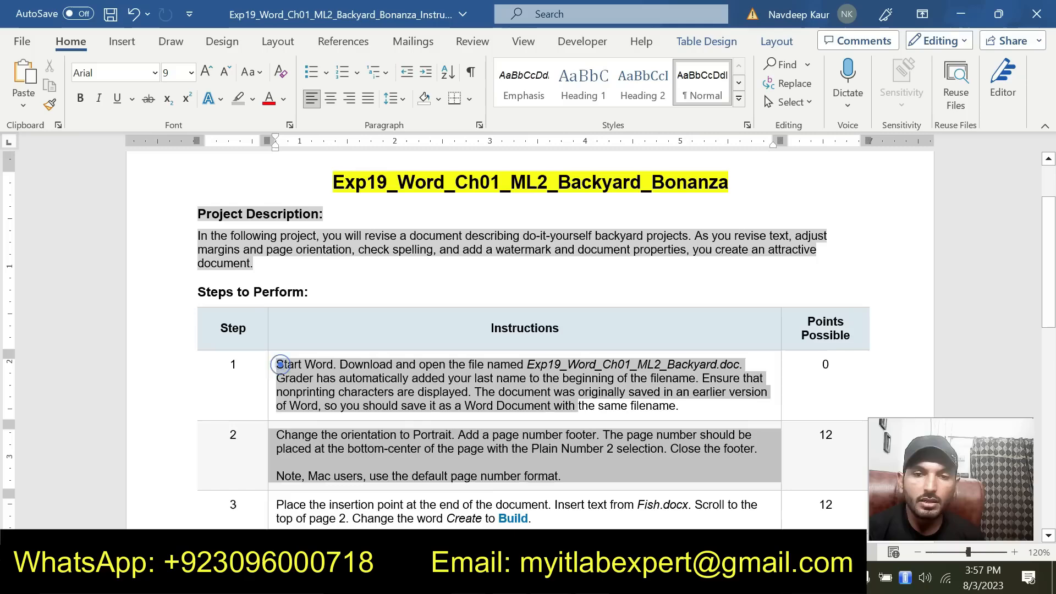
{"action": "left_click", "coordinate": [694, 369]}
{"action": "left_click", "coordinate": [686, 417]}
{"action": "left_click", "coordinate": [340, 379]}
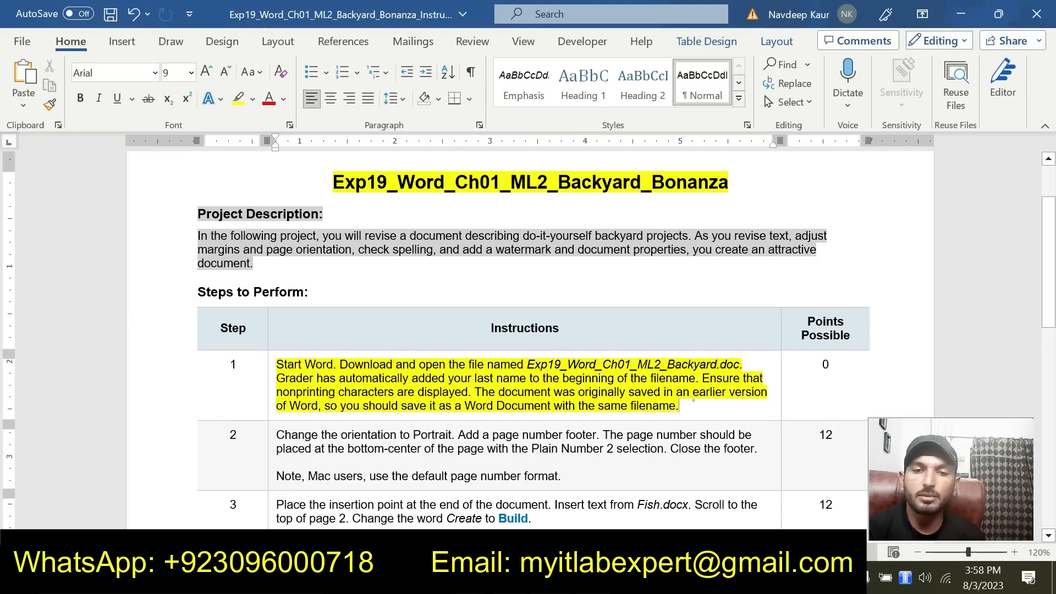
{"action": "left_click_drag", "start_coordinate": [693, 401], "coordinate": [276, 379]}
{"action": "left_click", "coordinate": [565, 405]}
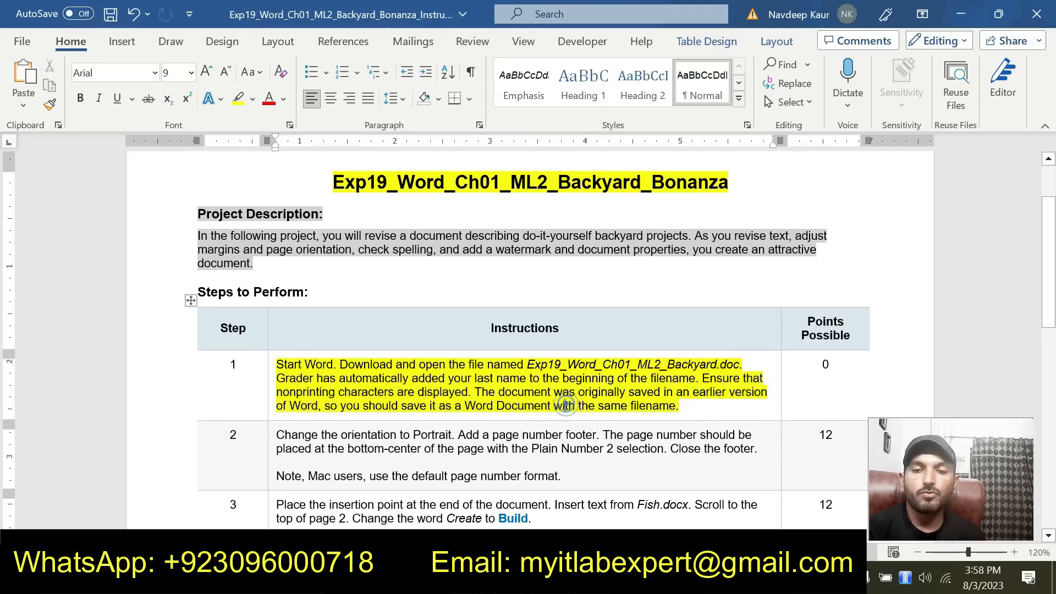
Switch to the Solution_Exp19_Word_Ch01_ML2_Backyard document, look through its pages and display the nonprinting characters
{"action": "mouse_move", "coordinate": [789, 580]}
{"action": "left_click", "coordinate": [847, 490]}
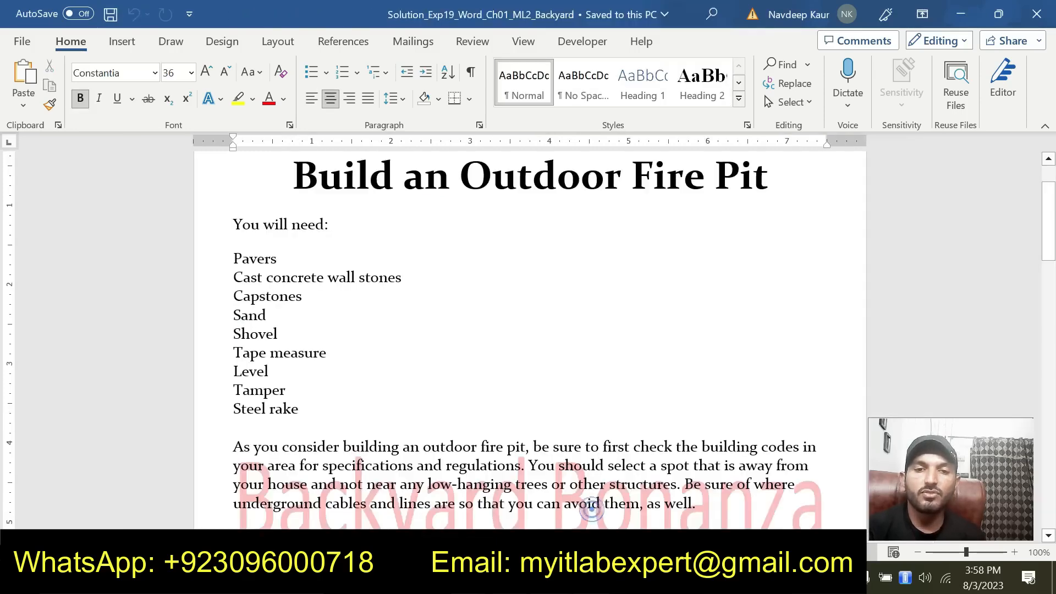
{"action": "scroll", "coordinate": [530, 341], "scroll_direction": "down", "scroll_amount": 6}
{"action": "scroll", "coordinate": [529, 341], "scroll_direction": "up", "scroll_amount": 4}
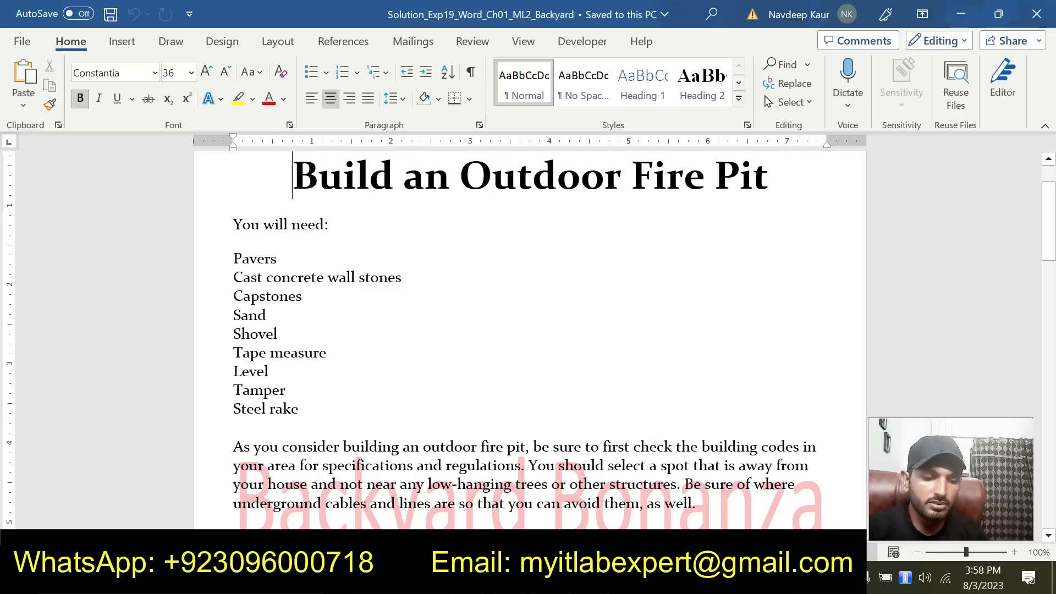
{"action": "scroll", "coordinate": [529, 340], "scroll_direction": "down", "scroll_amount": 8}
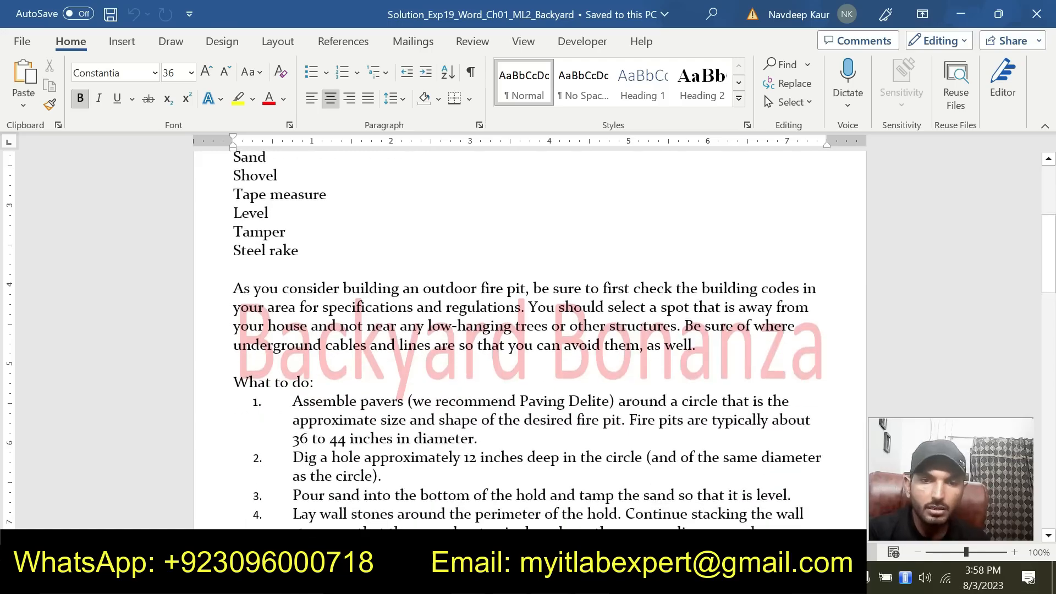
{"action": "scroll", "coordinate": [408, 373], "scroll_direction": "down", "scroll_amount": 5}
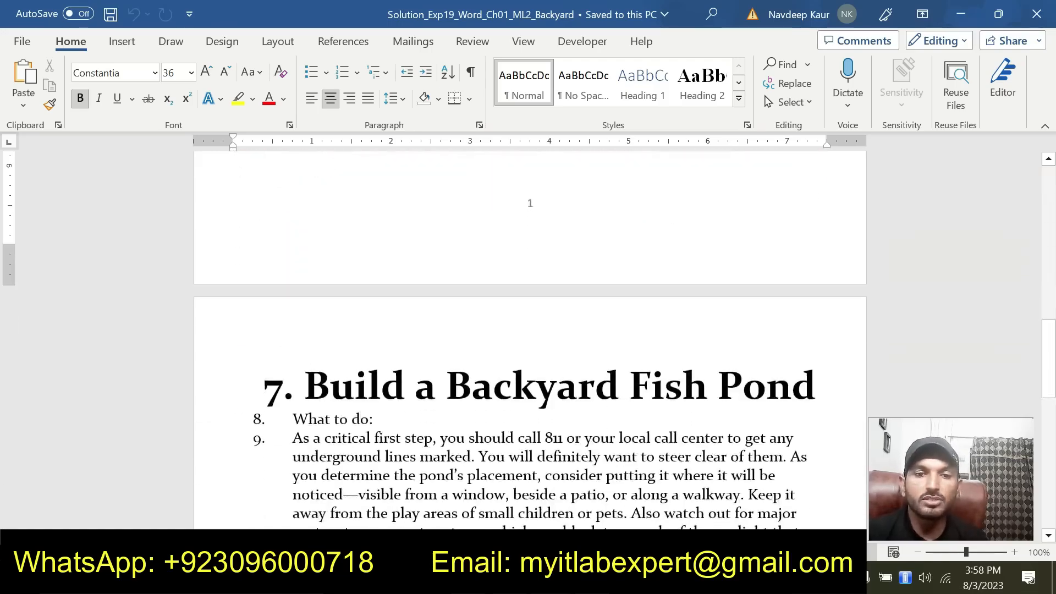
{"action": "scroll", "coordinate": [412, 388], "scroll_direction": "up", "scroll_amount": 4}
{"action": "scroll", "coordinate": [412, 388], "scroll_direction": "up", "scroll_amount": 10}
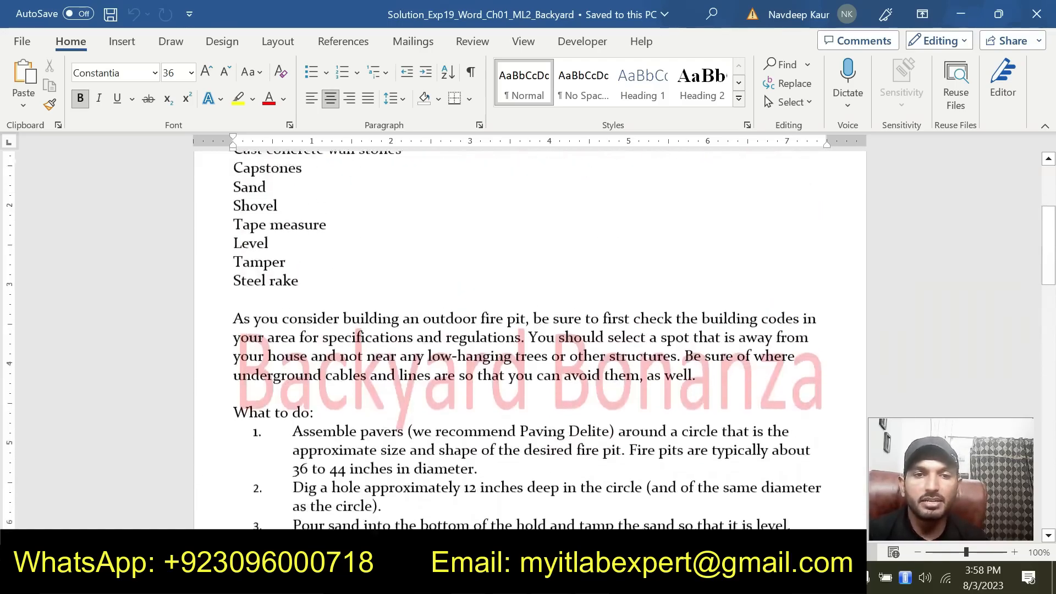
{"action": "left_click", "coordinate": [470, 75]}
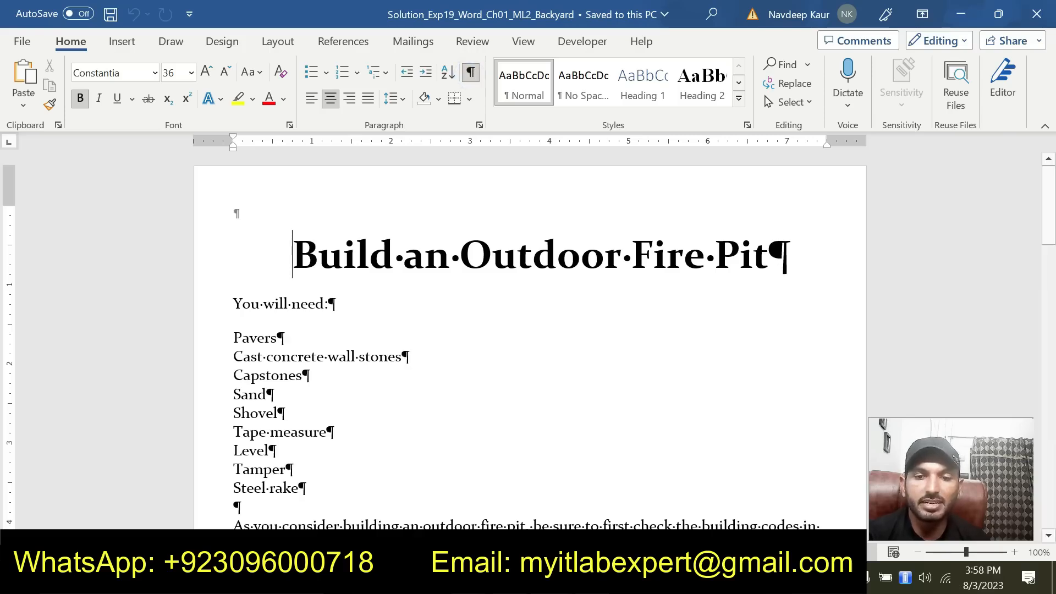
Return to the instructions document, clear the highlight from step 1 and highlight the step 2 text in yellow
{"action": "left_click", "coordinate": [551, 578]}
{"action": "left_click", "coordinate": [461, 508]}
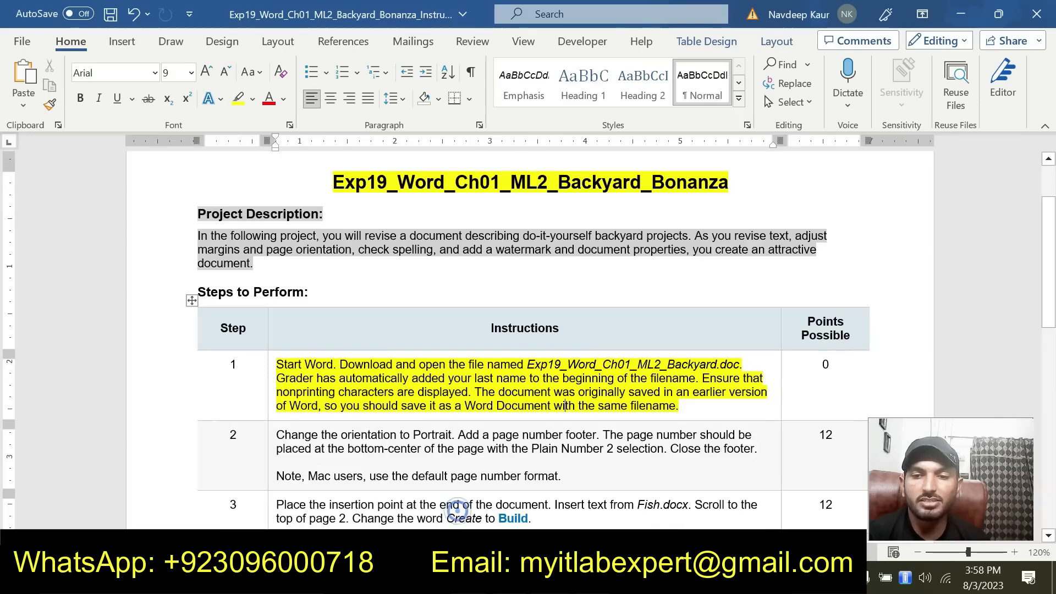
{"action": "left_click_drag", "start_coordinate": [679, 406], "coordinate": [276, 364]}
{"action": "left_click", "coordinate": [355, 339]}
{"action": "scroll", "coordinate": [358, 336], "scroll_direction": "down", "scroll_amount": 1}
{"action": "left_click", "coordinate": [567, 429]}
{"action": "left_click_drag", "start_coordinate": [567, 428], "coordinate": [277, 388]}
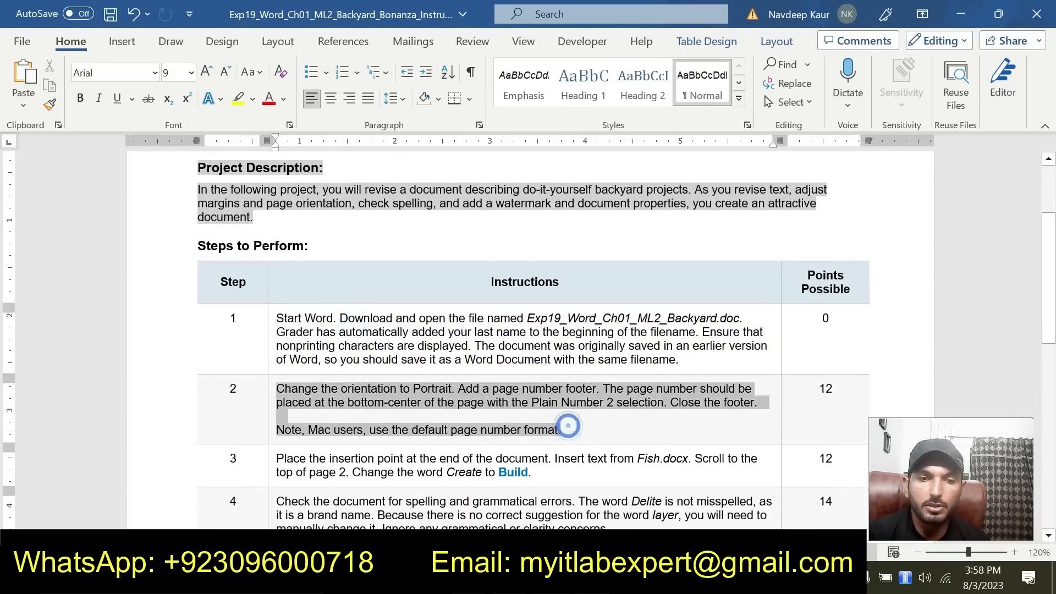
{"action": "left_click", "coordinate": [365, 363]}
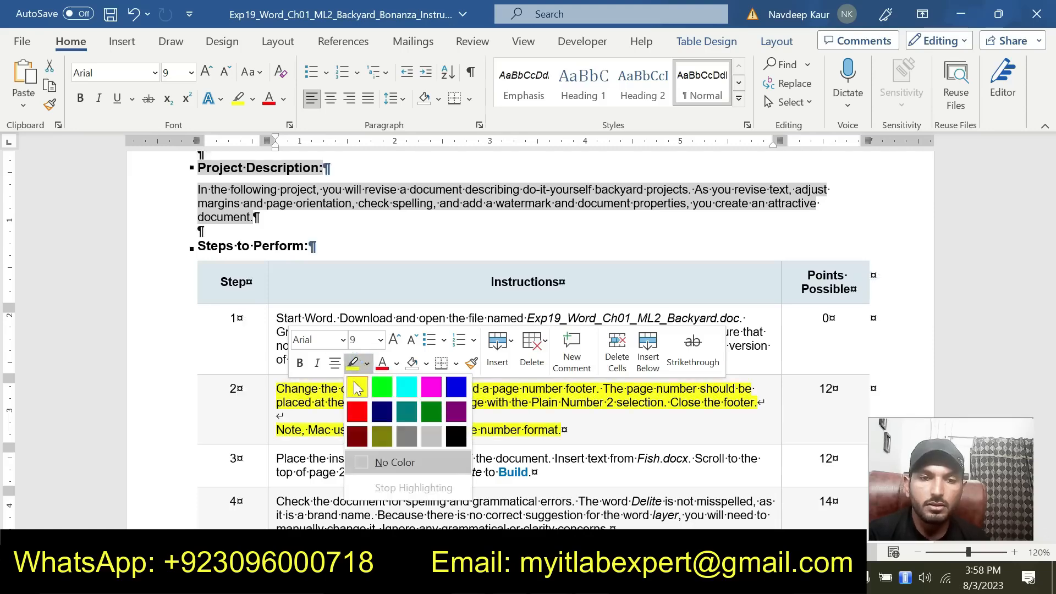
{"action": "left_click", "coordinate": [356, 387]}
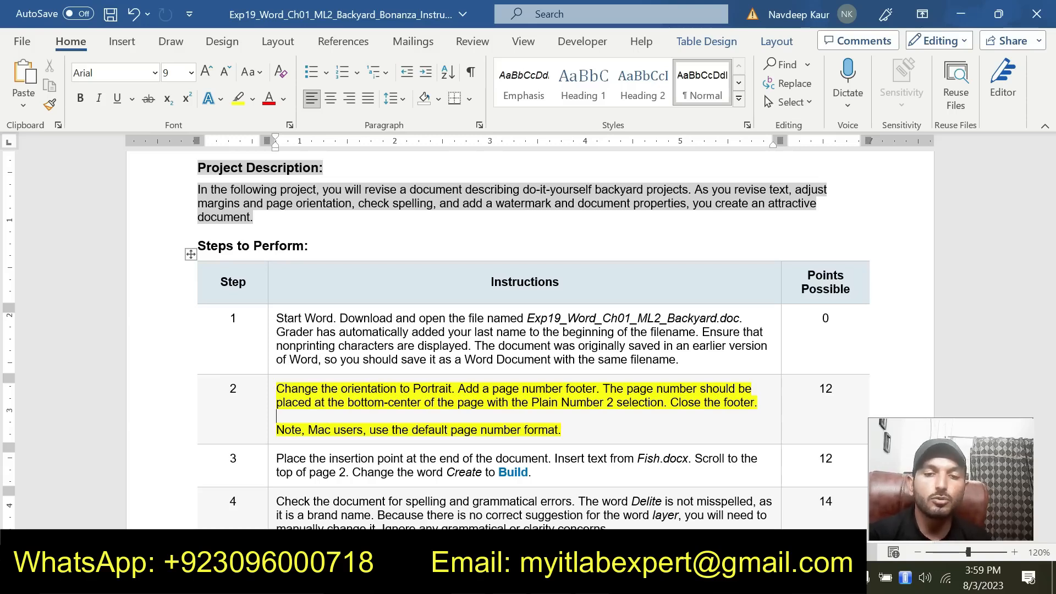
Switch to the solution document, change the page orientation to Landscape and set it back to Portrait
{"action": "mouse_move", "coordinate": [551, 577]}
{"action": "left_click", "coordinate": [588, 514]}
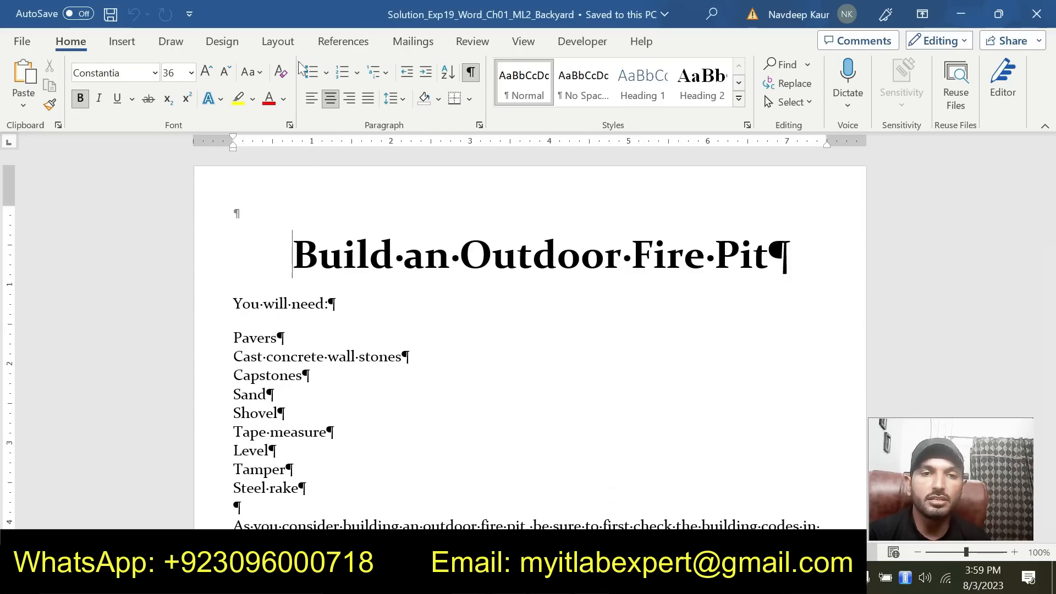
{"action": "left_click", "coordinate": [278, 44]}
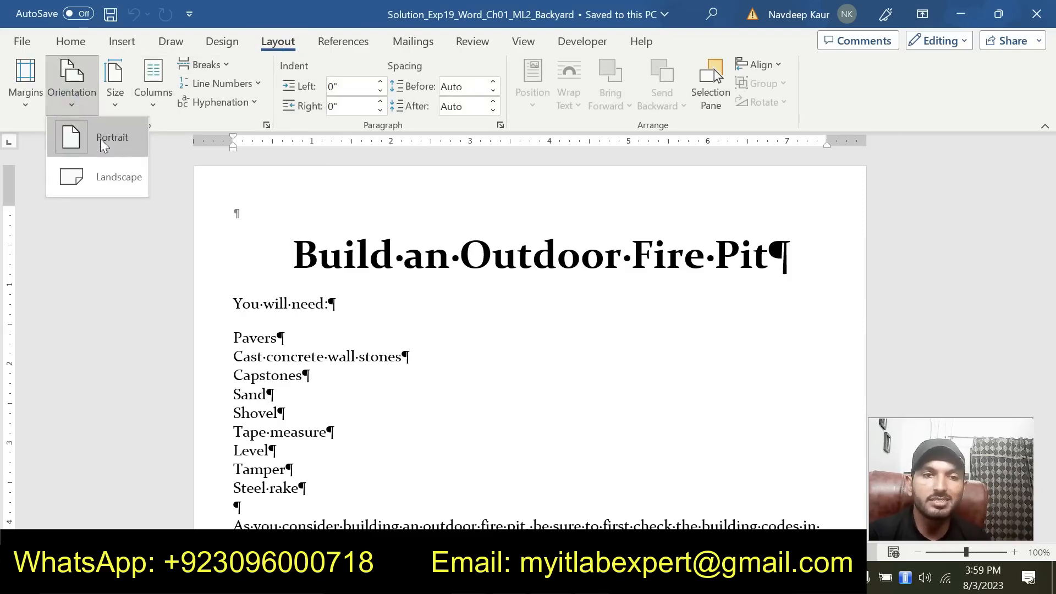
{"action": "left_click", "coordinate": [102, 167]}
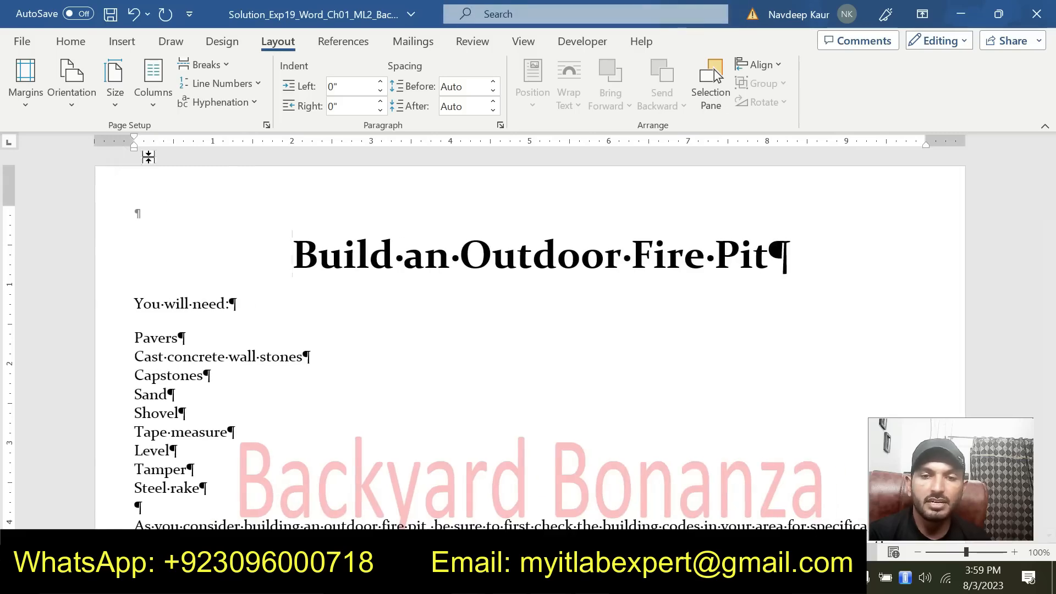
{"action": "left_click", "coordinate": [71, 83]}
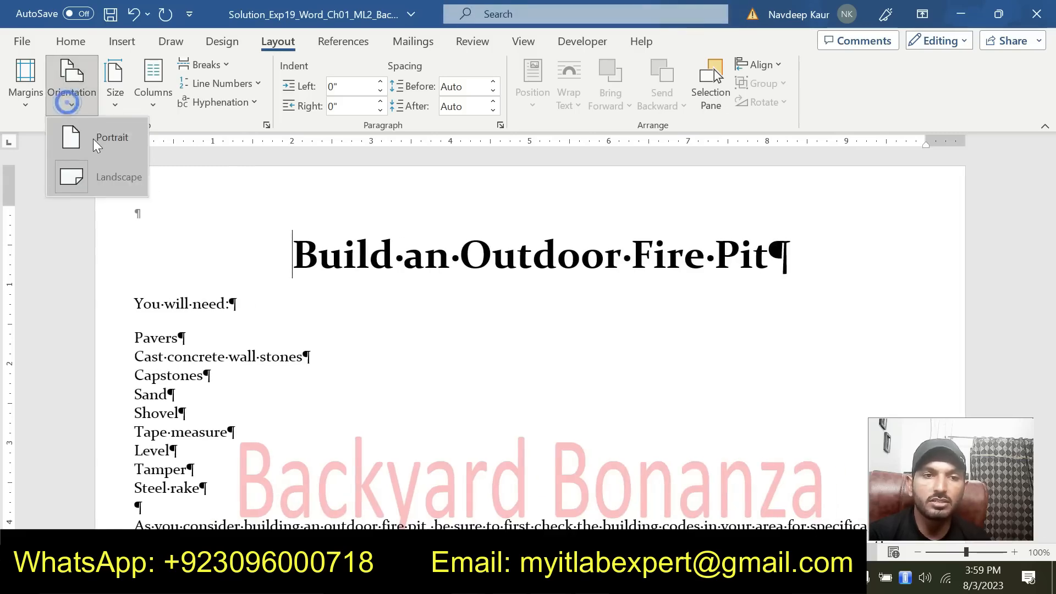
{"action": "left_click", "coordinate": [94, 138]}
Open the footer for editing, add a Plain Number 2 page number at the bottom of the page and close the footer
{"action": "scroll", "coordinate": [528, 330], "scroll_direction": "down", "scroll_amount": 12}
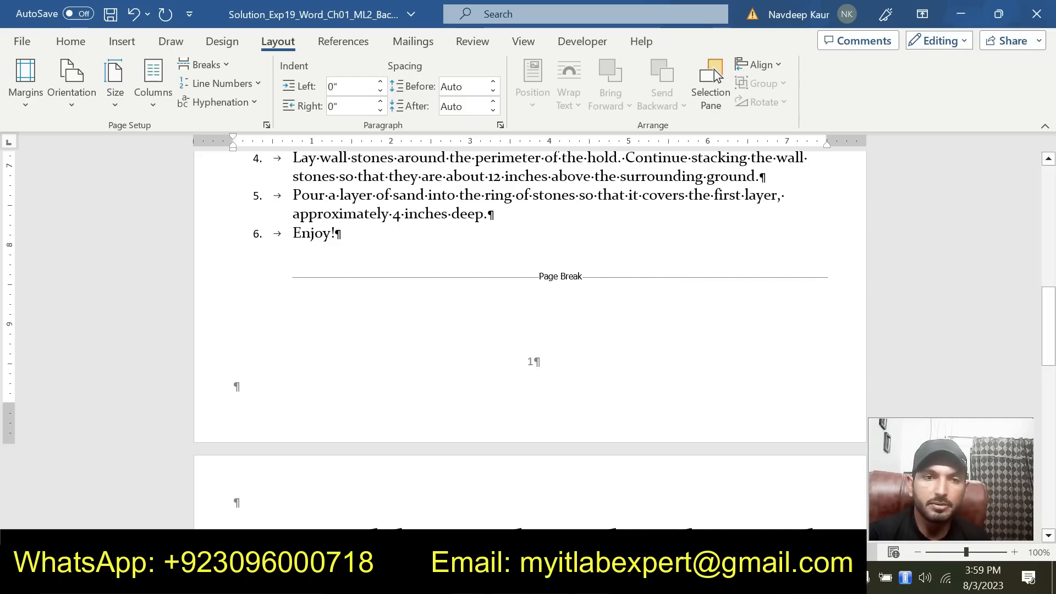
{"action": "left_click", "coordinate": [121, 42]}
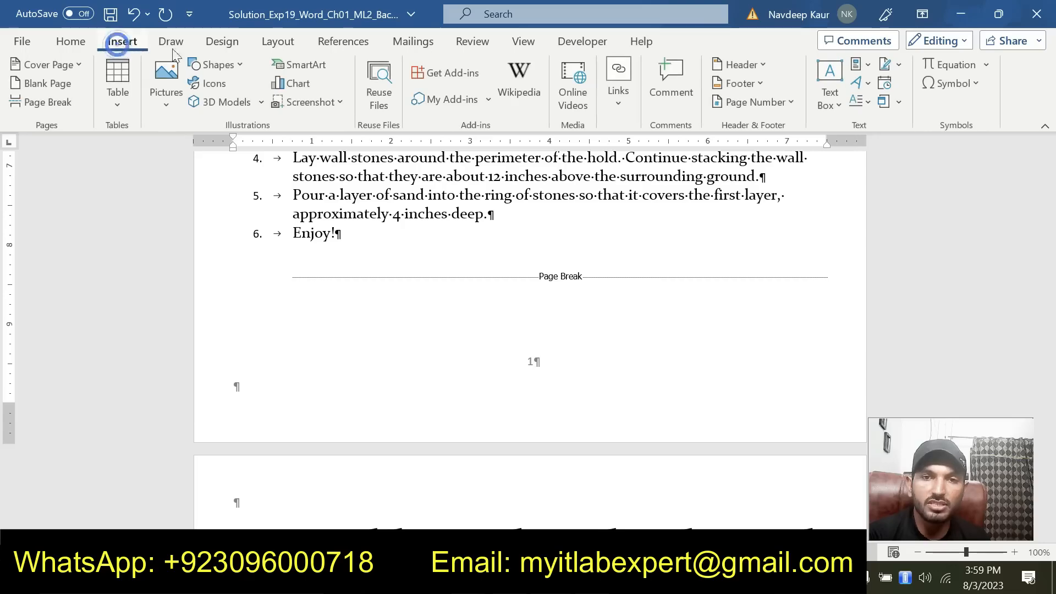
{"action": "left_click", "coordinate": [756, 83]}
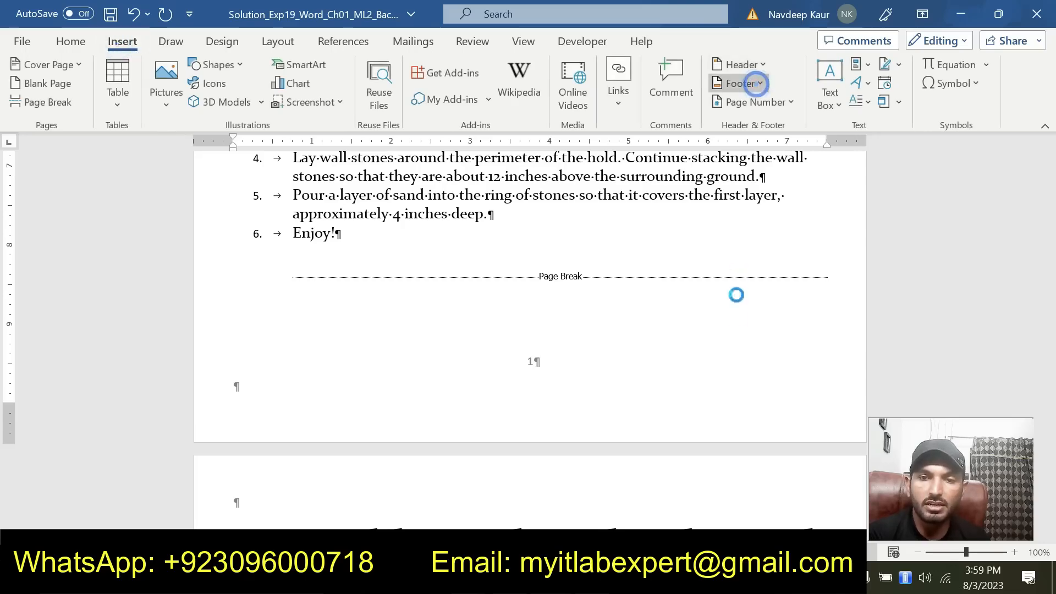
{"action": "left_click", "coordinate": [749, 427]}
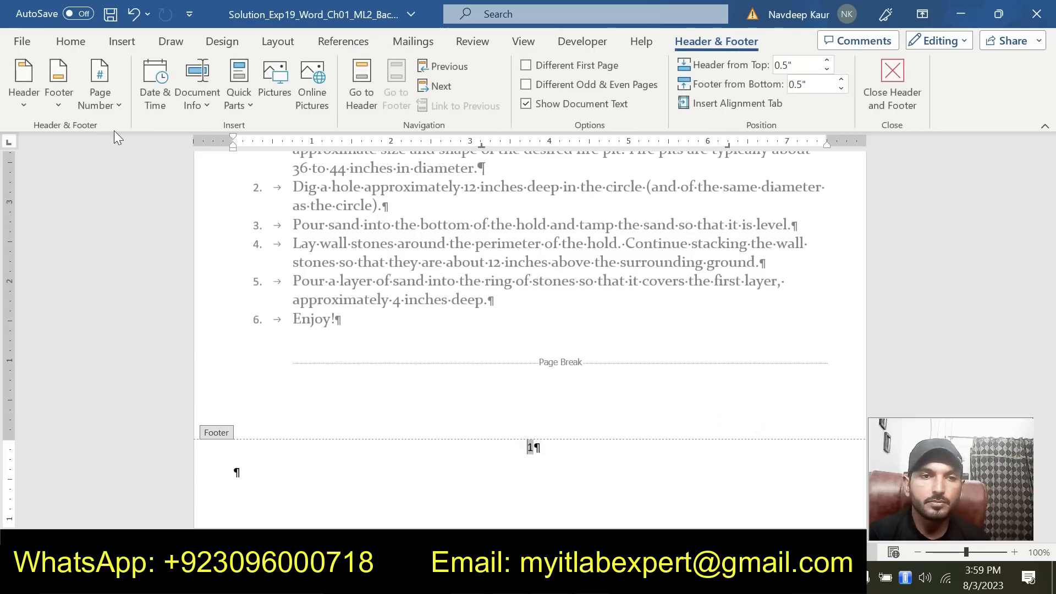
{"action": "left_click", "coordinate": [117, 106]}
{"action": "mouse_move", "coordinate": [145, 155]}
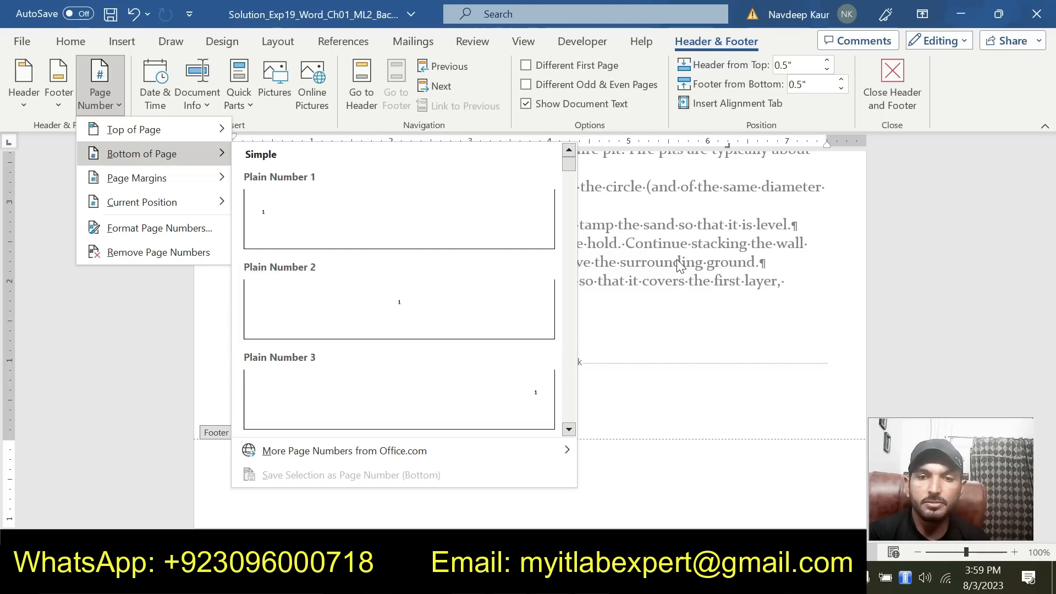
{"action": "left_click", "coordinate": [517, 308]}
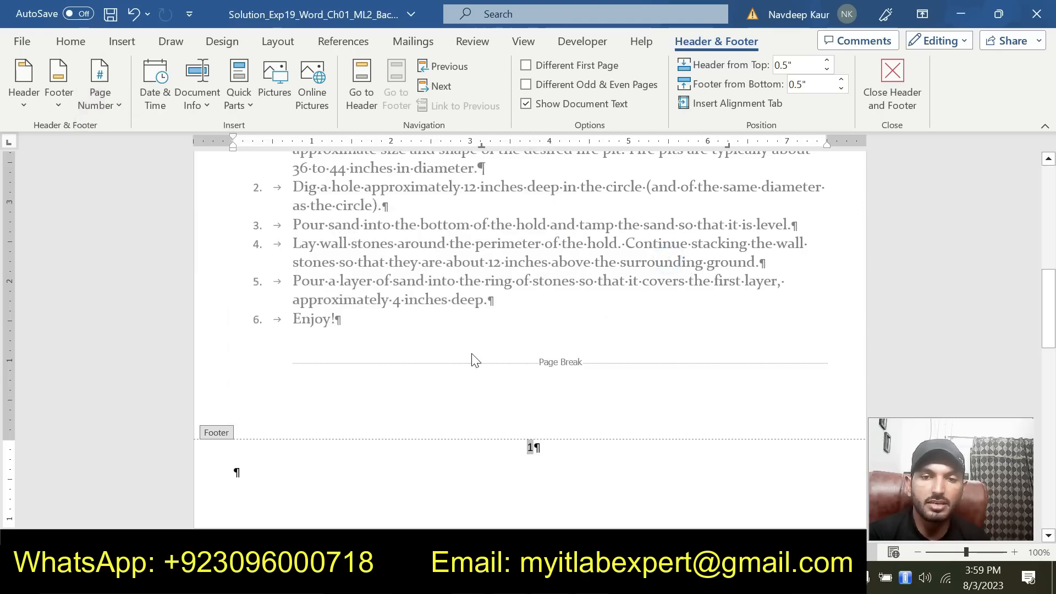
{"action": "left_click", "coordinate": [887, 87]}
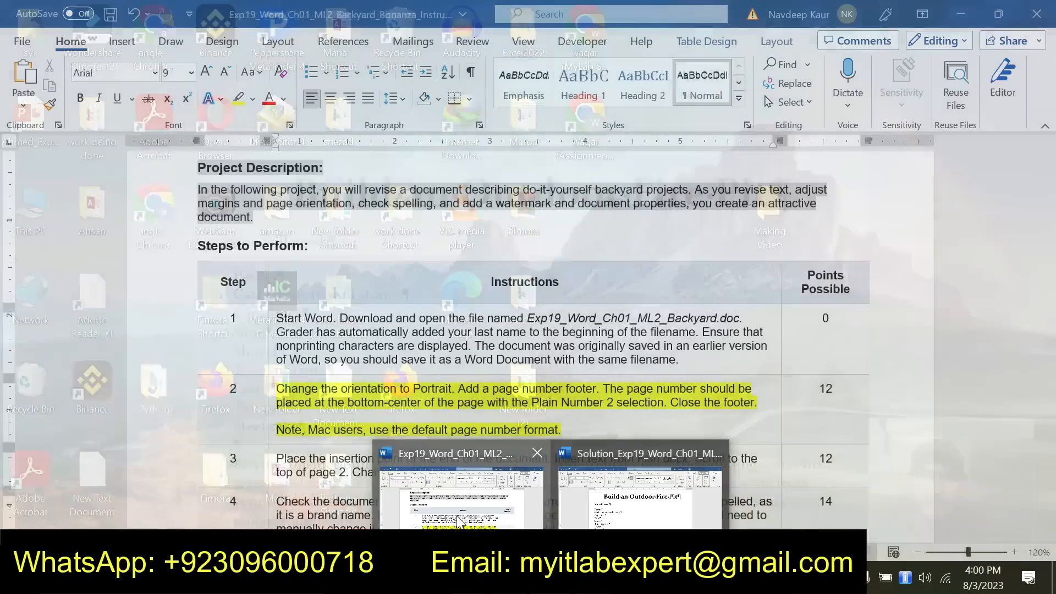
Return to the instructions document, clear the highlight from step 2 and highlight the step 3 text in yellow
{"action": "left_click", "coordinate": [458, 520]}
{"action": "left_click_drag", "start_coordinate": [562, 429], "coordinate": [276, 388]}
{"action": "left_click", "coordinate": [356, 363]}
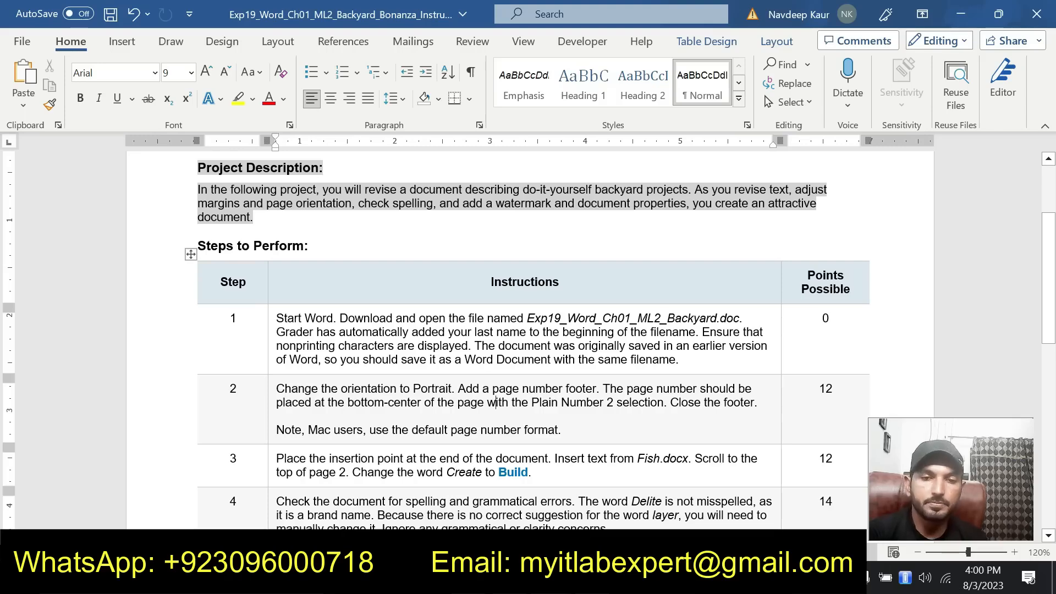
{"action": "left_click_drag", "start_coordinate": [276, 458], "coordinate": [531, 471]}
{"action": "left_click", "coordinate": [347, 430]}
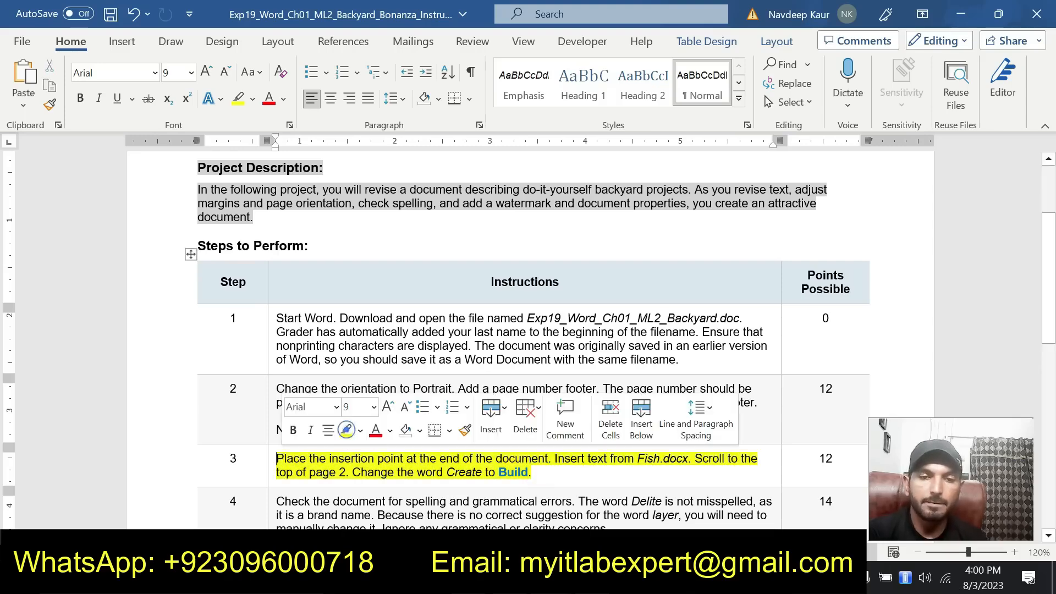
{"action": "left_click", "coordinate": [561, 477]}
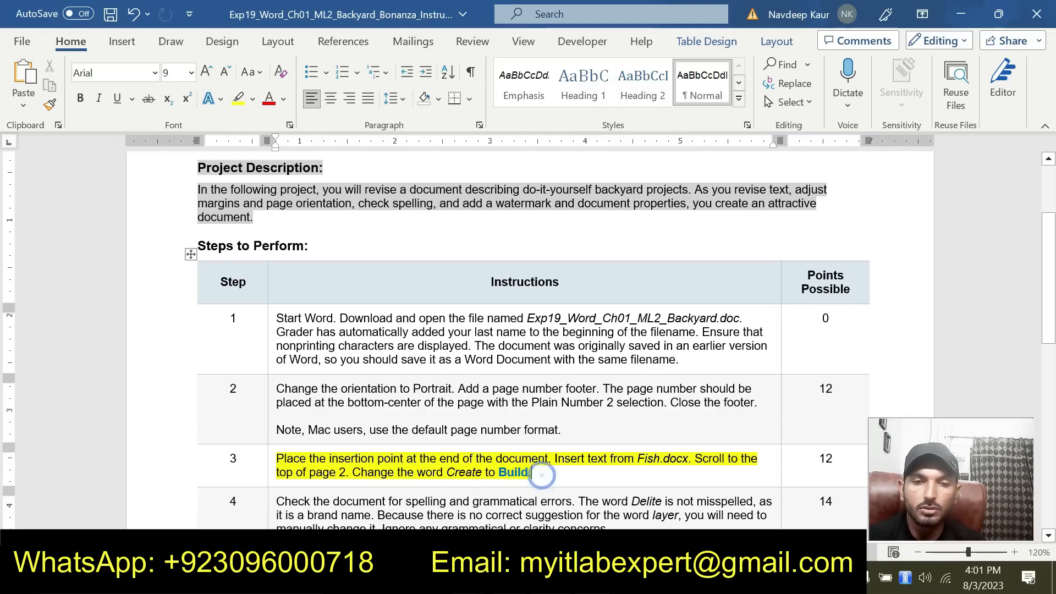
Look through the Fish document and compare it with the Build a Backyard Fish Pond section of the solution document
{"action": "key", "text": "alt+Tab"}
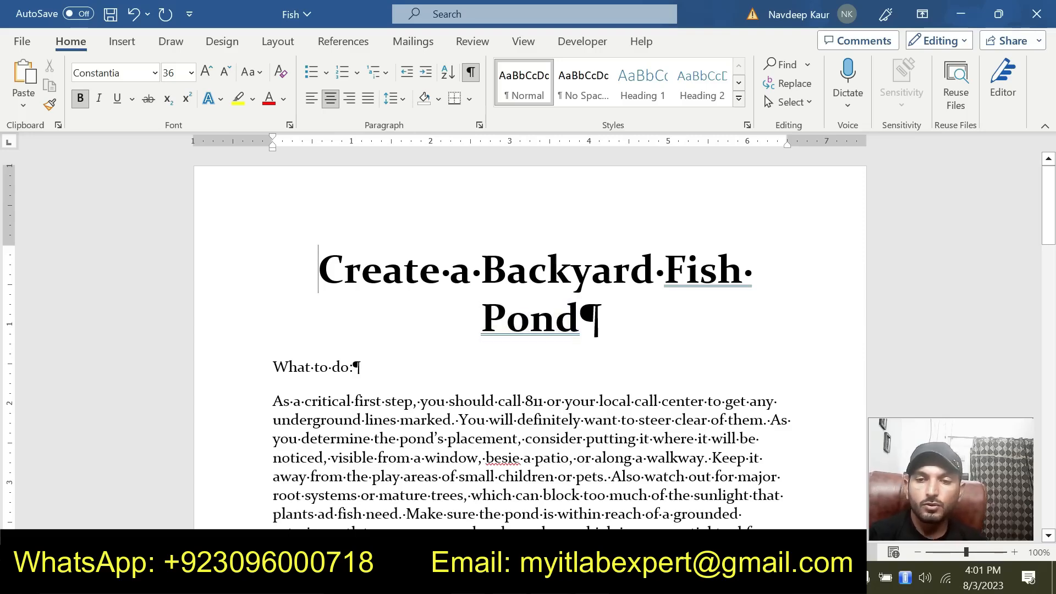
{"action": "scroll", "coordinate": [530, 340], "scroll_direction": "down", "scroll_amount": 10}
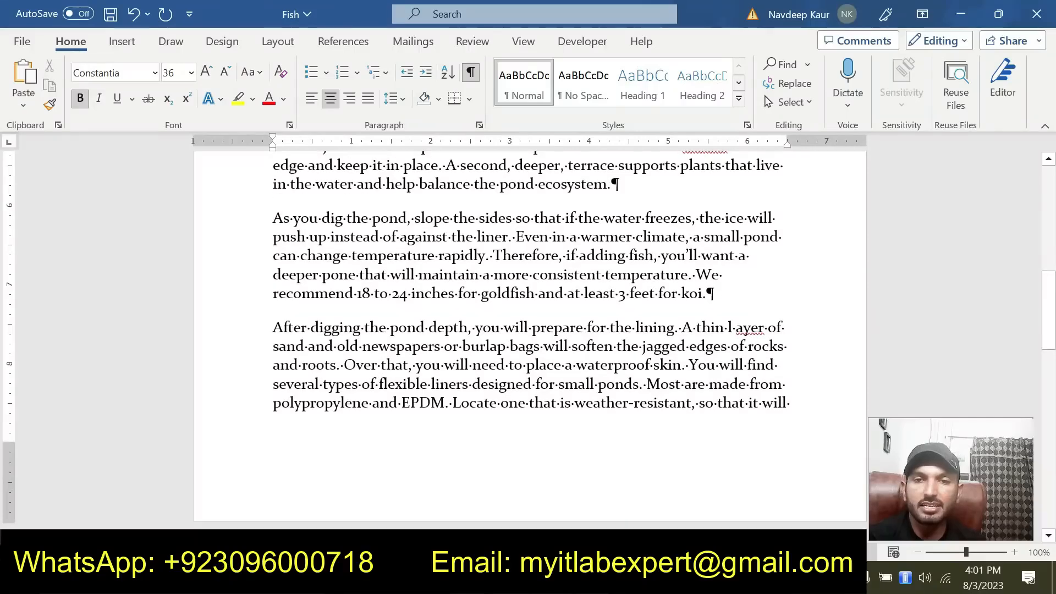
{"action": "left_click", "coordinate": [551, 578]}
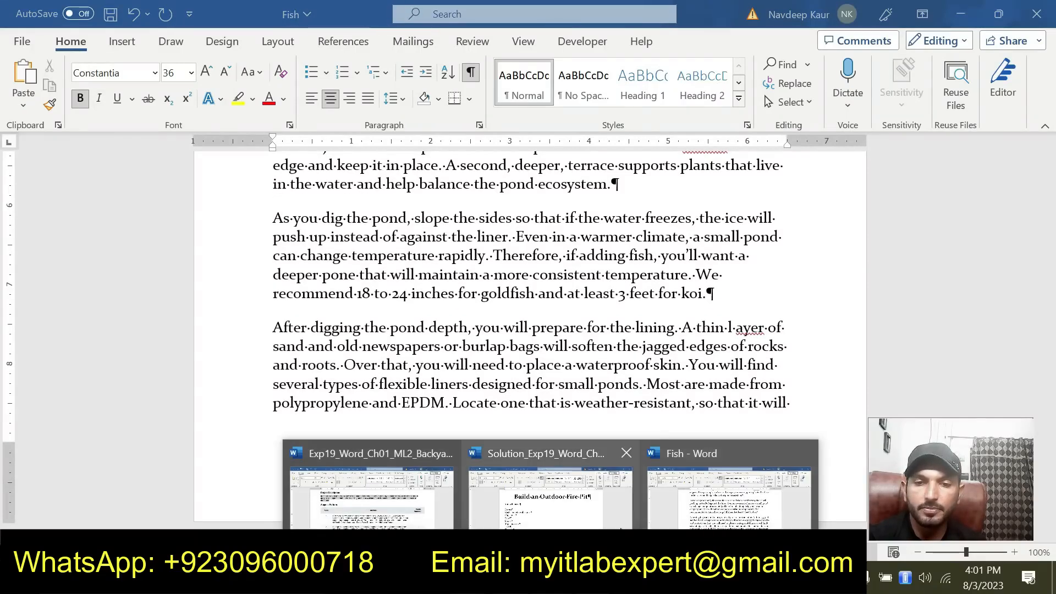
{"action": "left_click", "coordinate": [550, 495]}
{"action": "scroll", "coordinate": [530, 341], "scroll_direction": "down", "scroll_amount": 15}
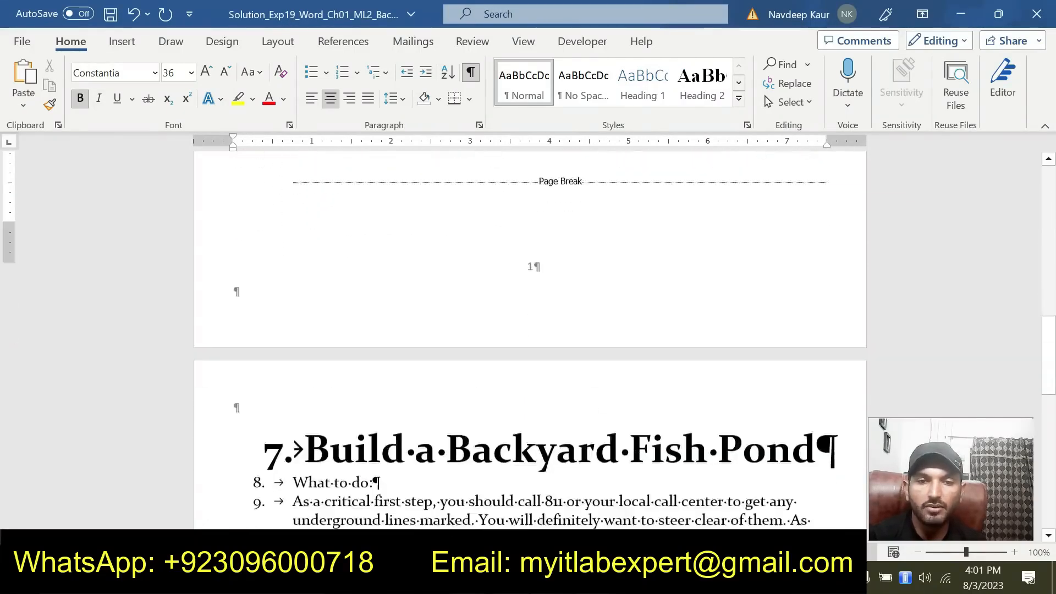
{"action": "scroll", "coordinate": [530, 341], "scroll_direction": "down", "scroll_amount": 8}
{"action": "scroll", "coordinate": [530, 341], "scroll_direction": "up", "scroll_amount": 6}
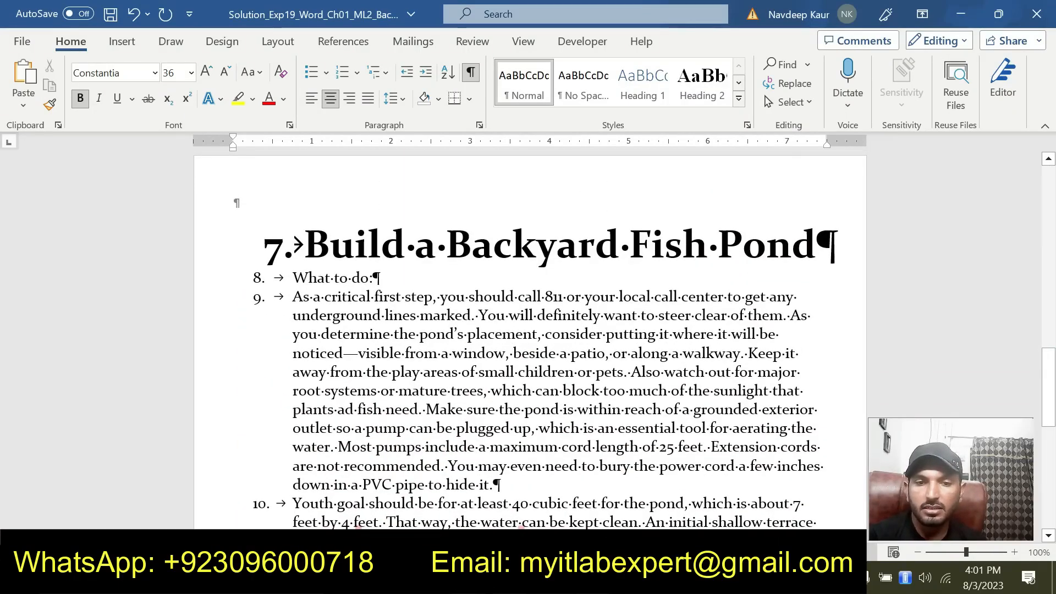
Close the Fish document without saving and select the word Build in the page 2 heading of the solution document
{"action": "mouse_move", "coordinate": [550, 580]}
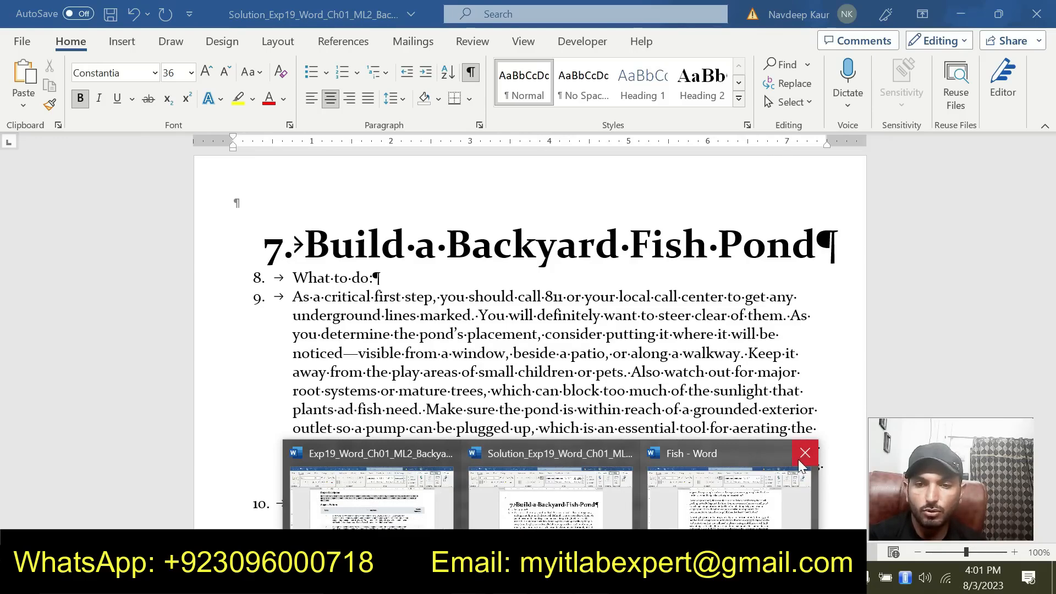
{"action": "left_click", "coordinate": [804, 455]}
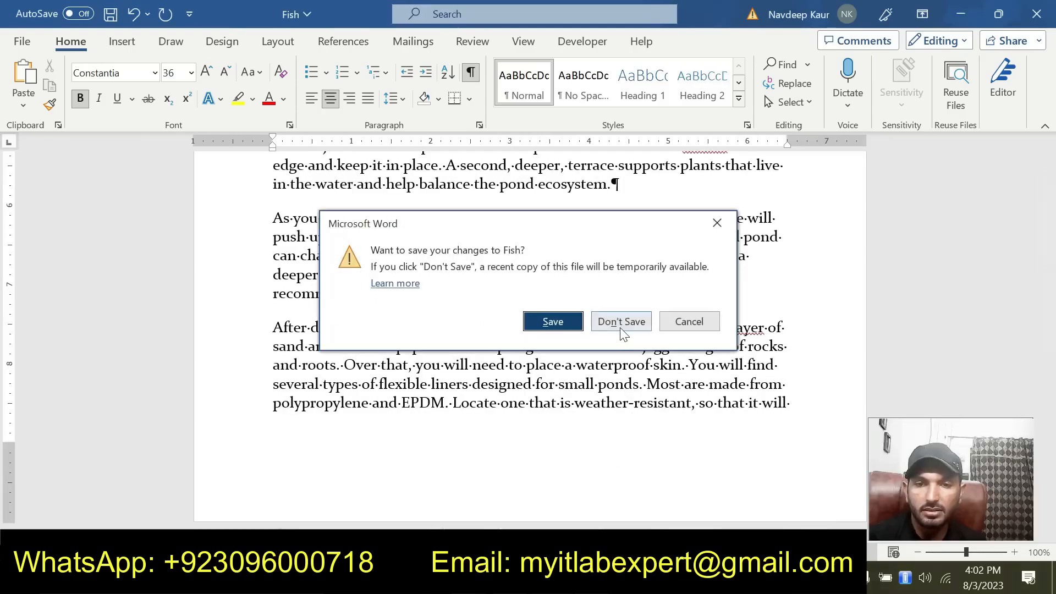
{"action": "left_click", "coordinate": [620, 322]}
{"action": "left_click_drag", "start_coordinate": [364, 242], "coordinate": [405, 242]}
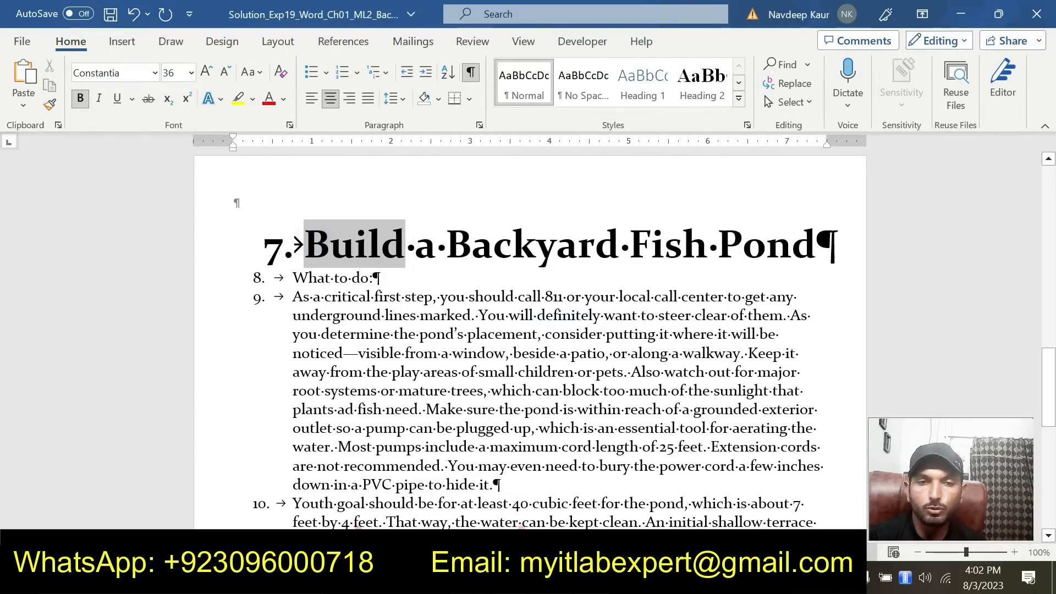
{"action": "left_click", "coordinate": [354, 245]}
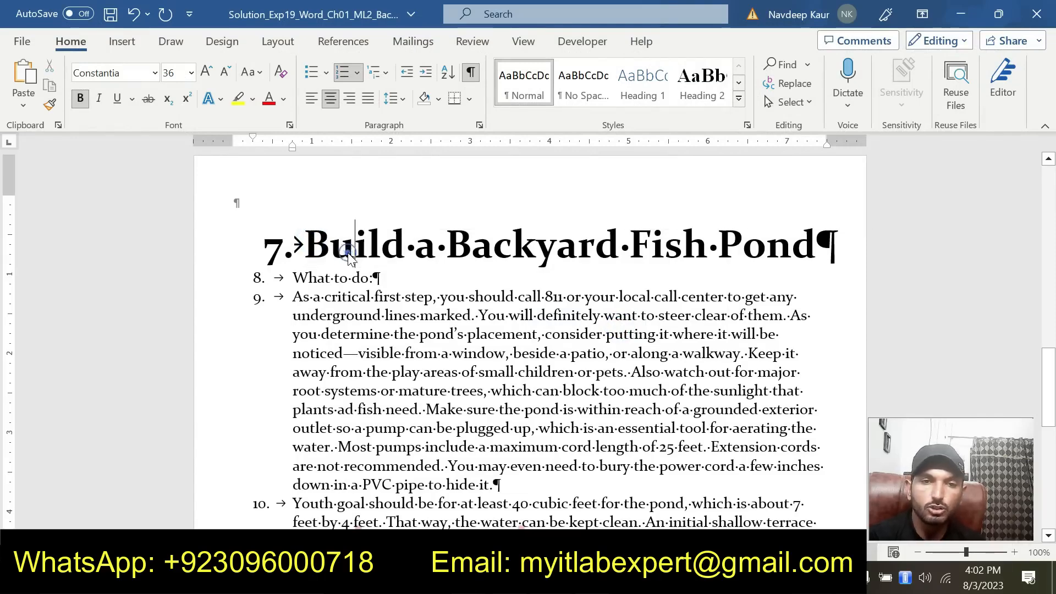
{"action": "left_click_drag", "start_coordinate": [312, 243], "coordinate": [380, 245]}
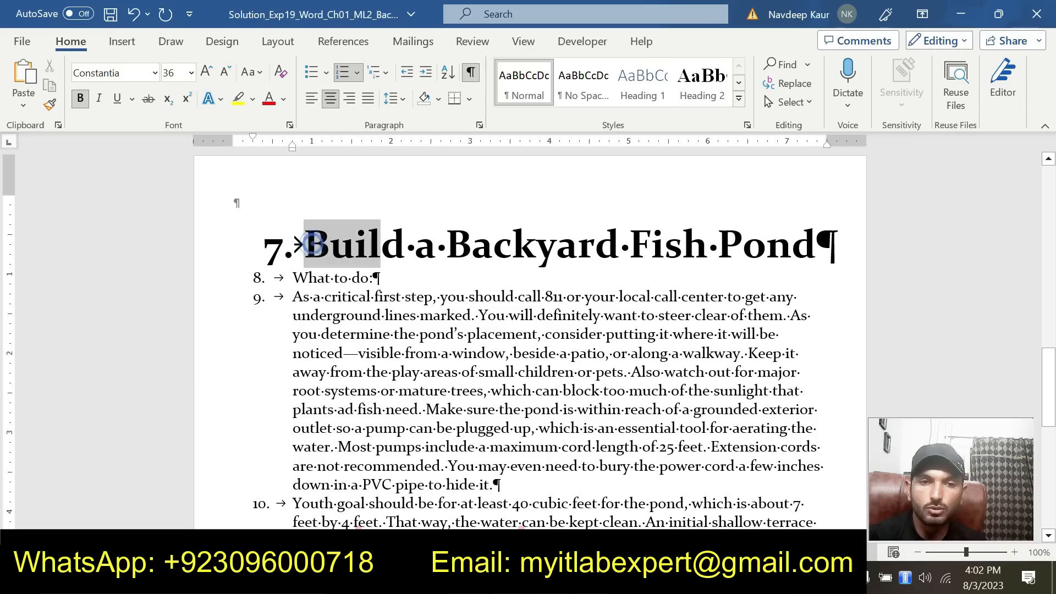
Return to the instructions document, clear the highlight from step 3 and highlight the step 4 text in yellow
{"action": "left_click", "coordinate": [551, 580]}
{"action": "left_click", "coordinate": [461, 494]}
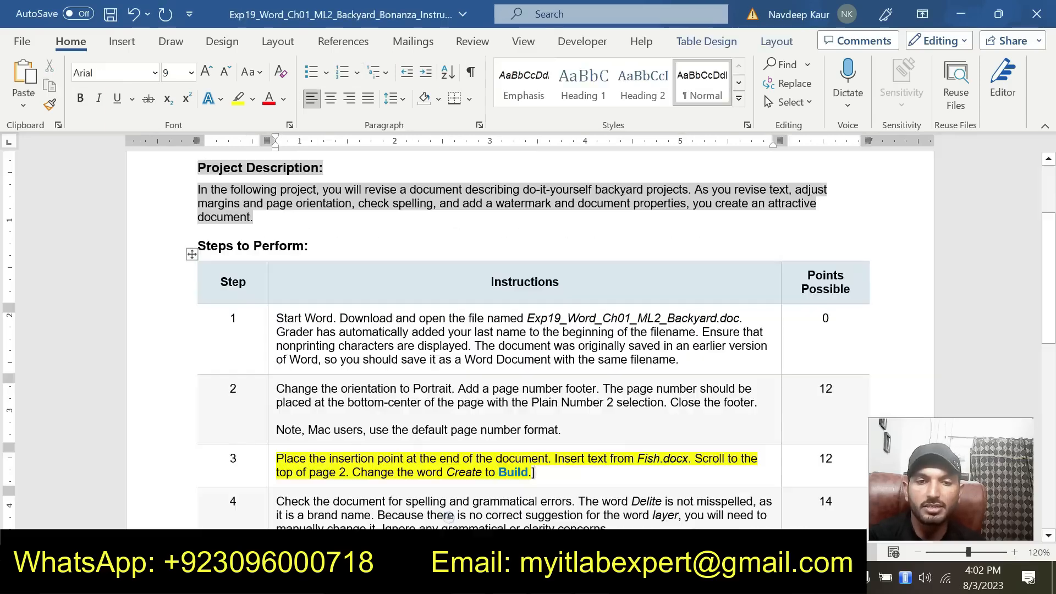
{"action": "scroll", "coordinate": [538, 346], "scroll_direction": "down", "scroll_amount": 3}
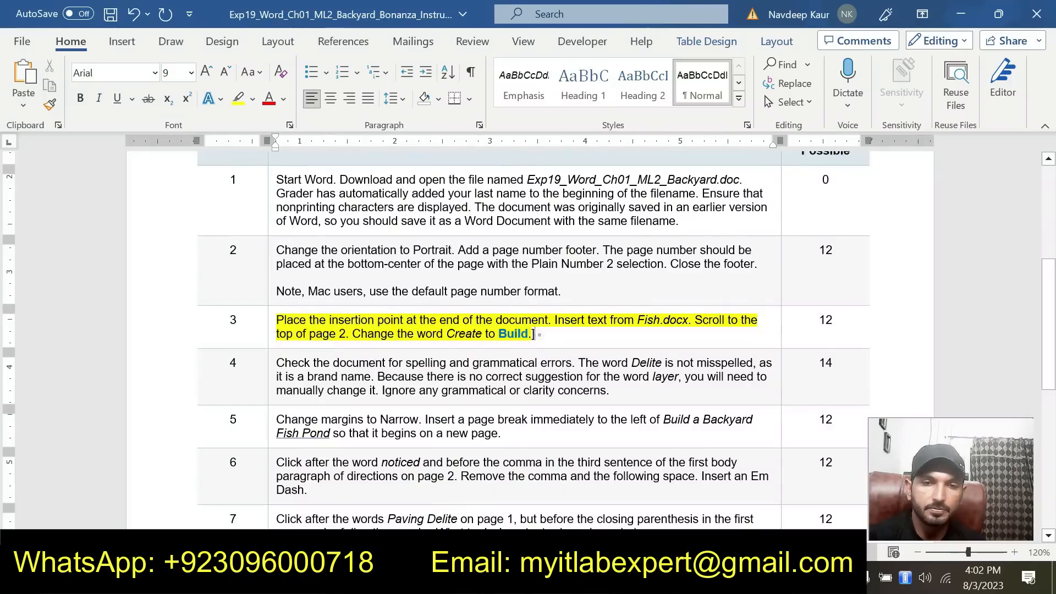
{"action": "left_click_drag", "start_coordinate": [535, 333], "coordinate": [276, 321]}
{"action": "left_click", "coordinate": [346, 289]}
{"action": "left_click_drag", "start_coordinate": [557, 334], "coordinate": [280, 320]}
{"action": "left_click", "coordinate": [350, 290]}
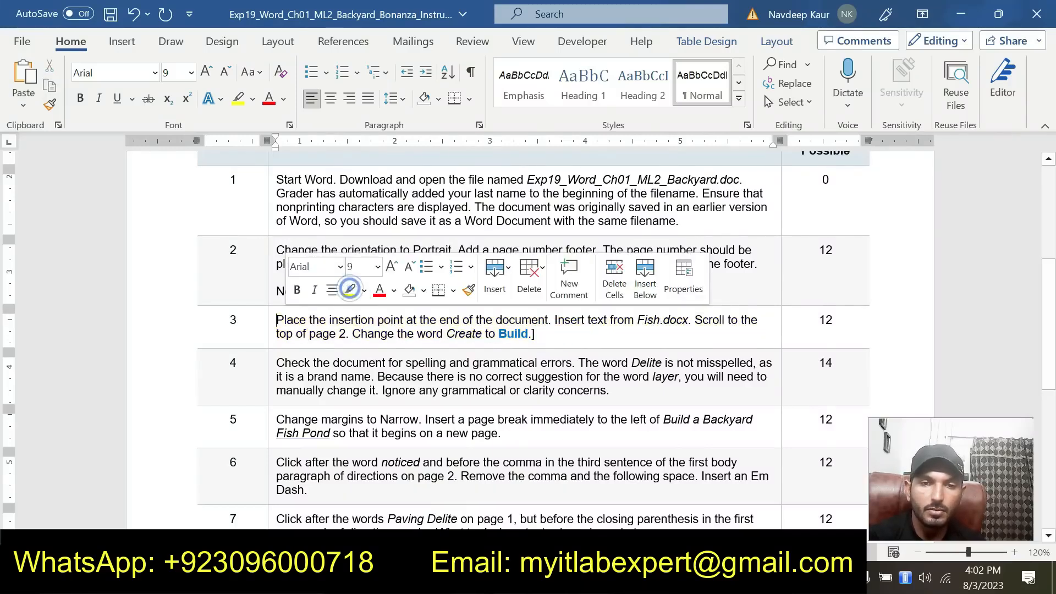
{"action": "left_click_drag", "start_coordinate": [610, 390], "coordinate": [276, 363]}
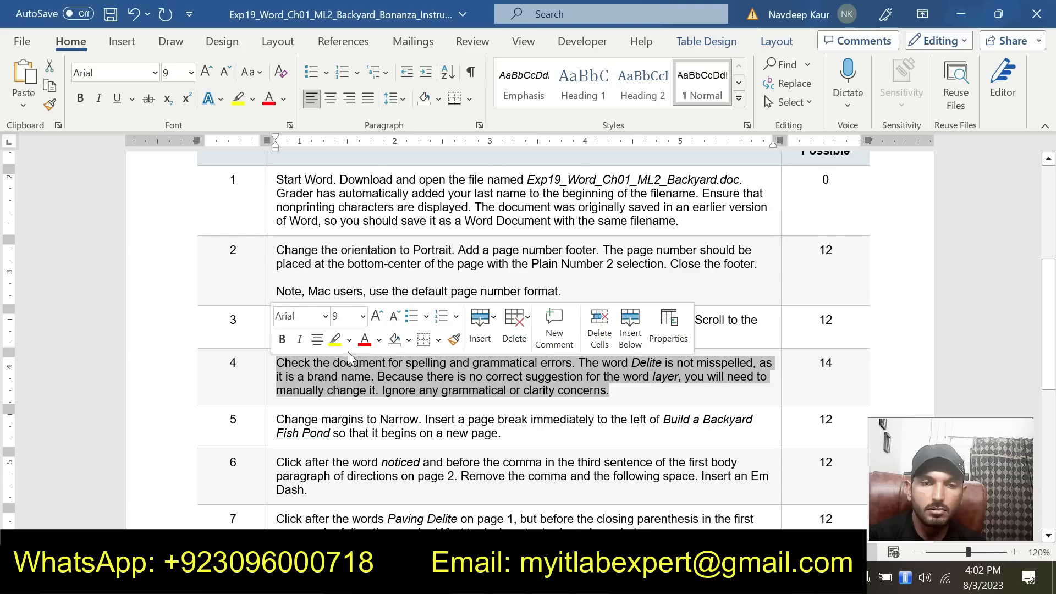
{"action": "left_click", "coordinate": [338, 337]}
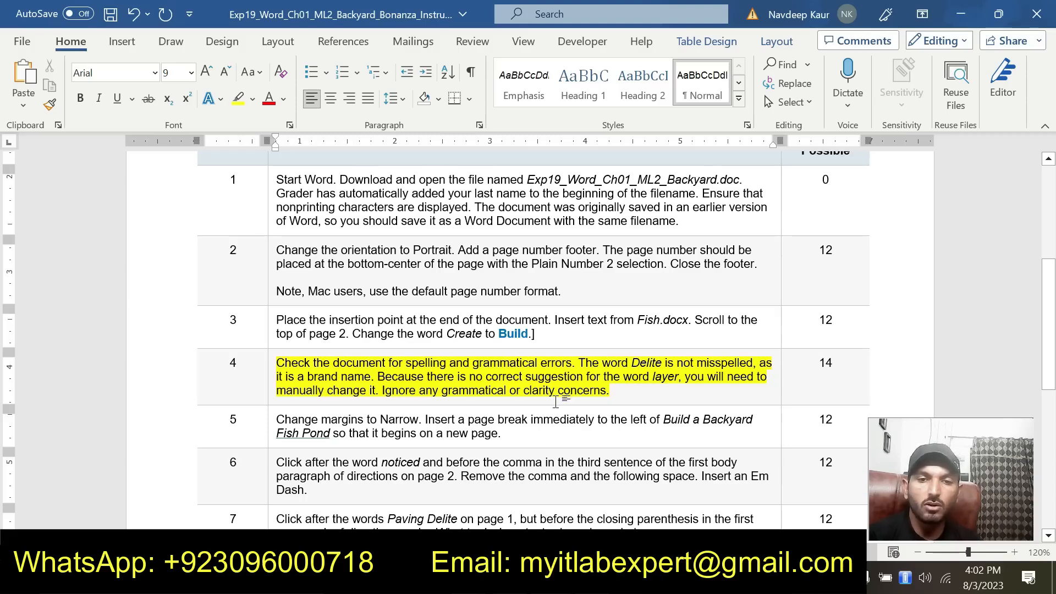
{"action": "left_click_drag", "start_coordinate": [611, 390], "coordinate": [276, 363]}
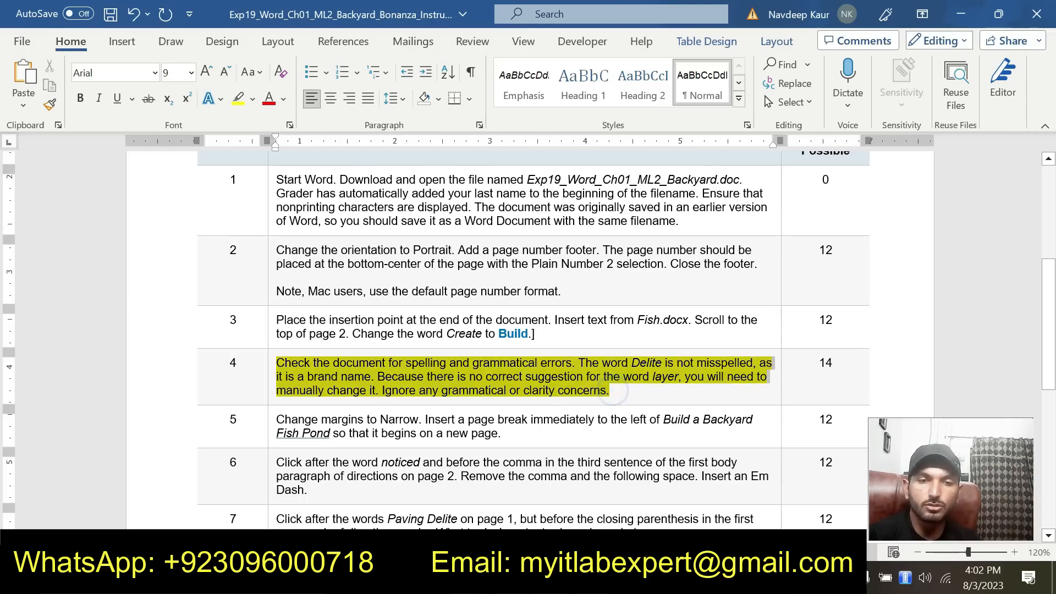
{"action": "left_click", "coordinate": [641, 398]}
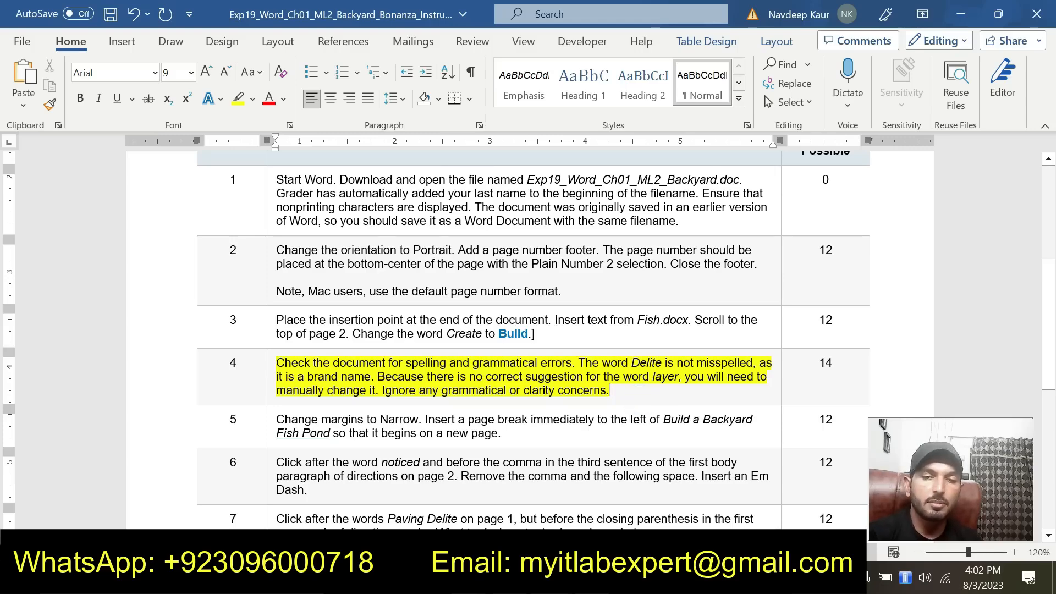
Run the spelling and grammar check on the solution document and replace "fish-safe" with the suggested "fish safe"
{"action": "left_click", "coordinate": [551, 578]}
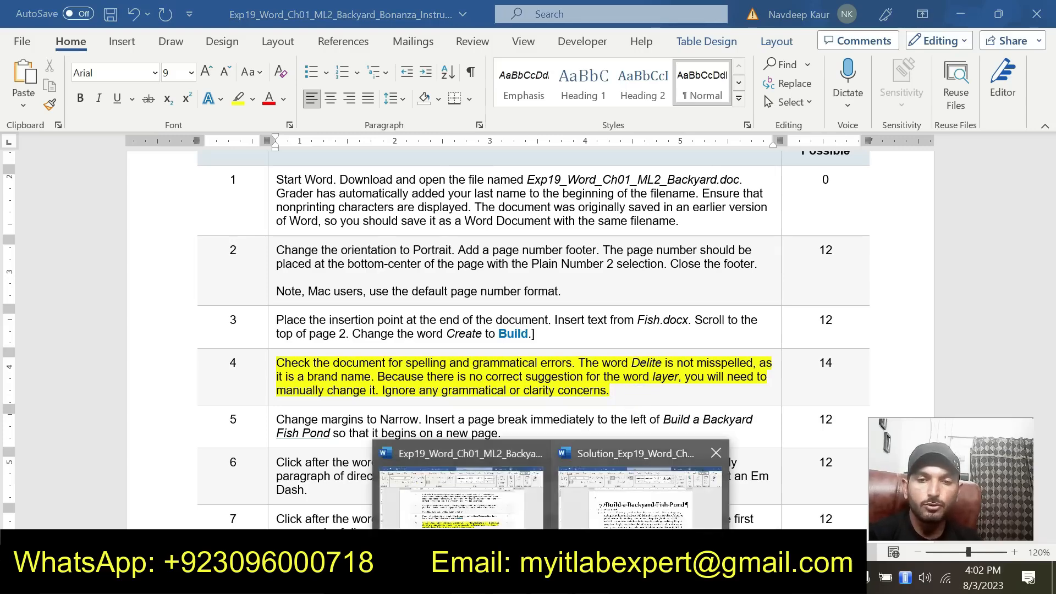
{"action": "left_click", "coordinate": [633, 502]}
{"action": "left_click", "coordinate": [472, 44]}
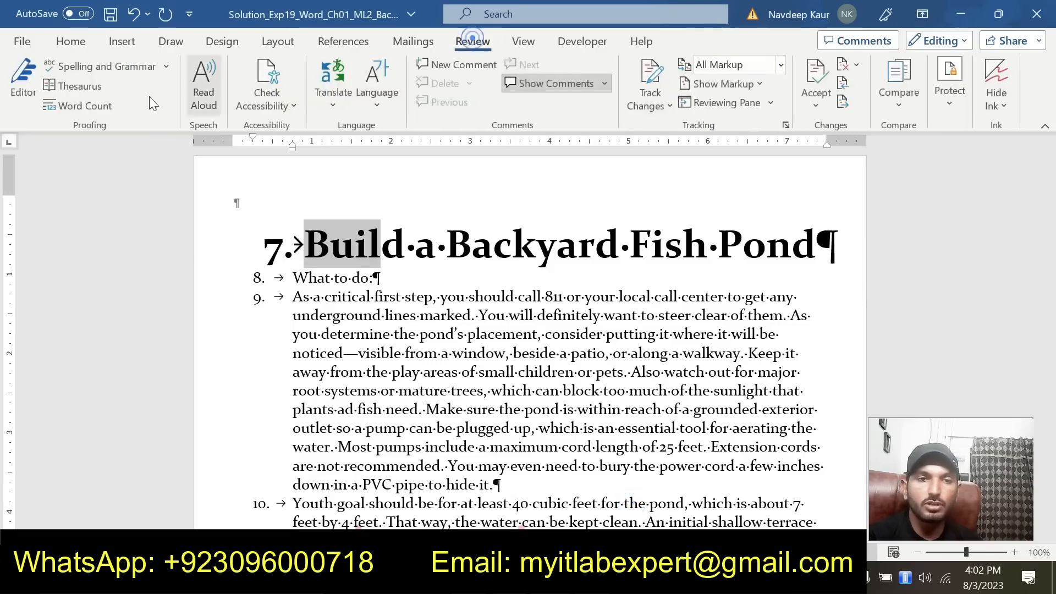
{"action": "left_click", "coordinate": [85, 69]}
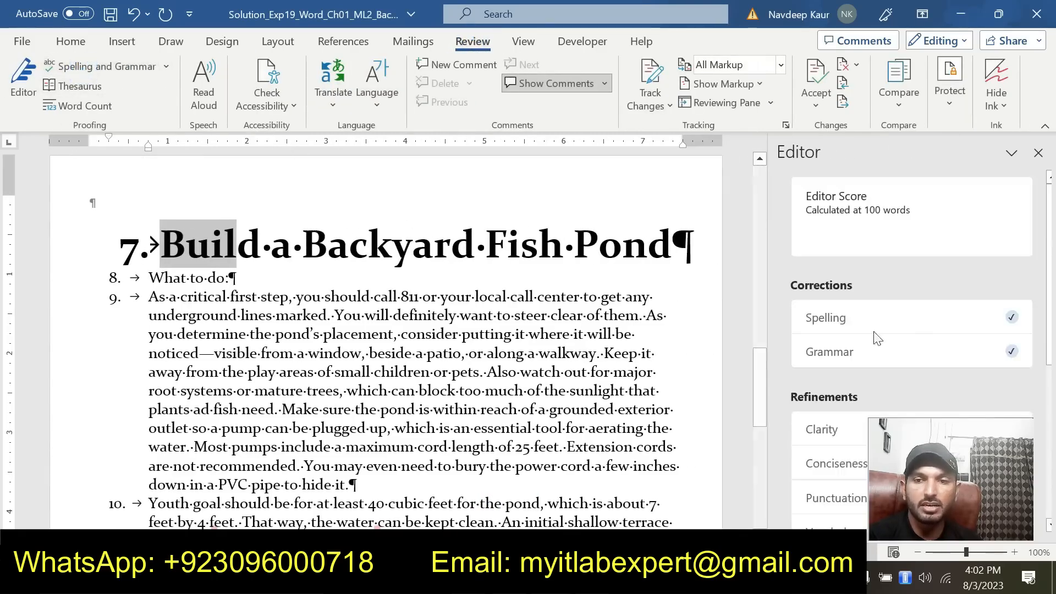
{"action": "left_click", "coordinate": [866, 347]}
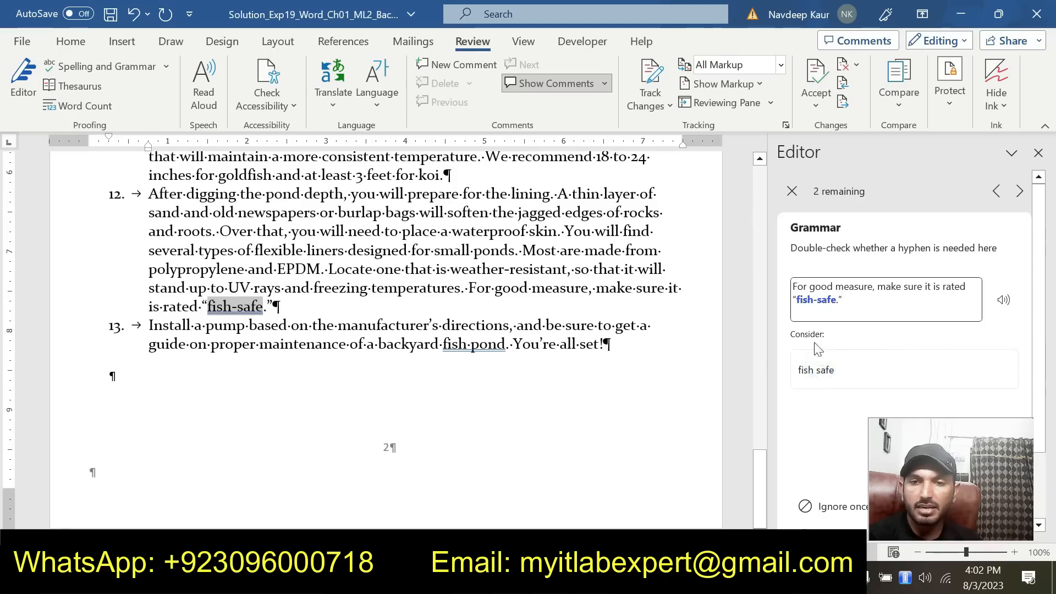
{"action": "left_click", "coordinate": [806, 363]}
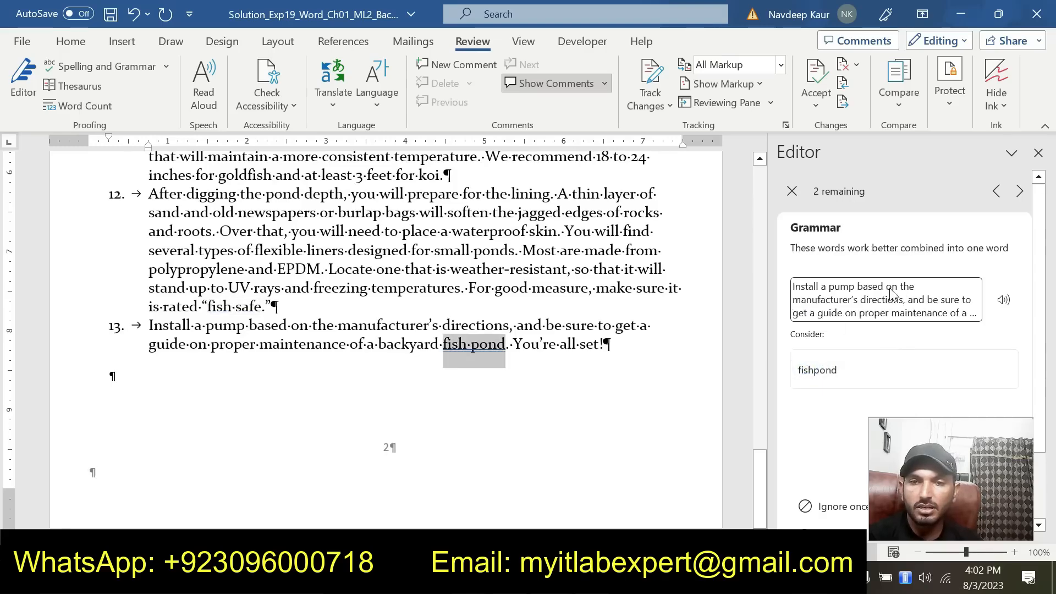
Accept the remaining grammar suggestions, including "fishpond" and removing the comma after "directions", and close the Editor
{"action": "left_click", "coordinate": [791, 190]}
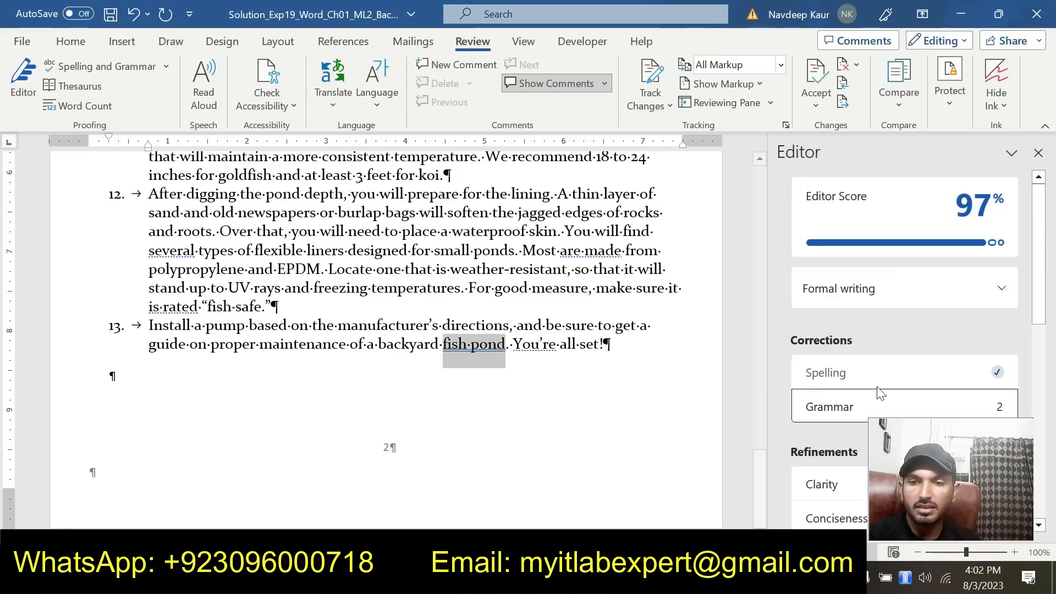
{"action": "left_click", "coordinate": [853, 402]}
{"action": "left_click", "coordinate": [829, 367]}
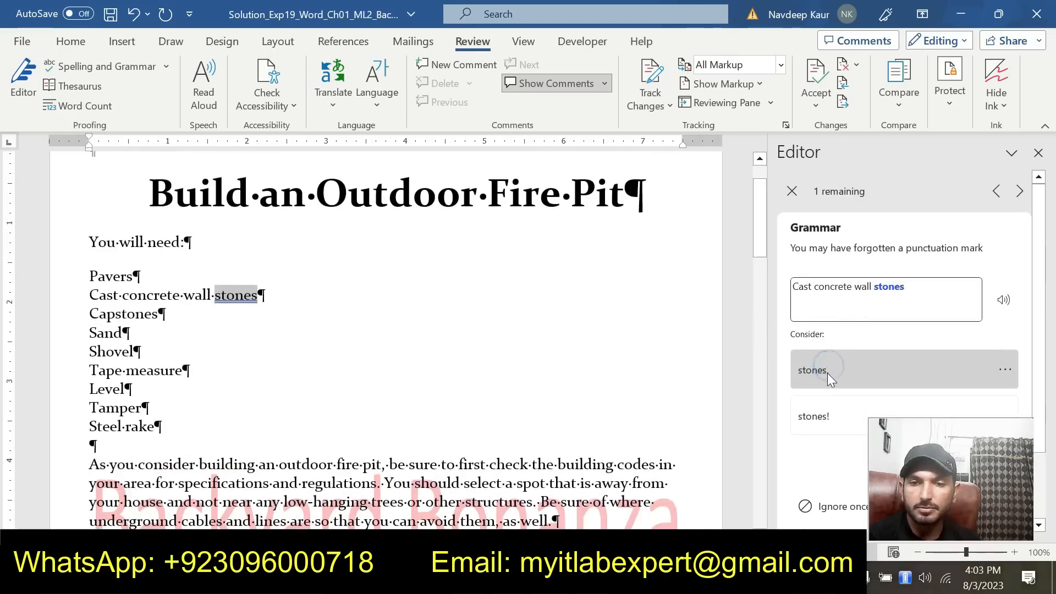
{"action": "left_click", "coordinate": [827, 373]}
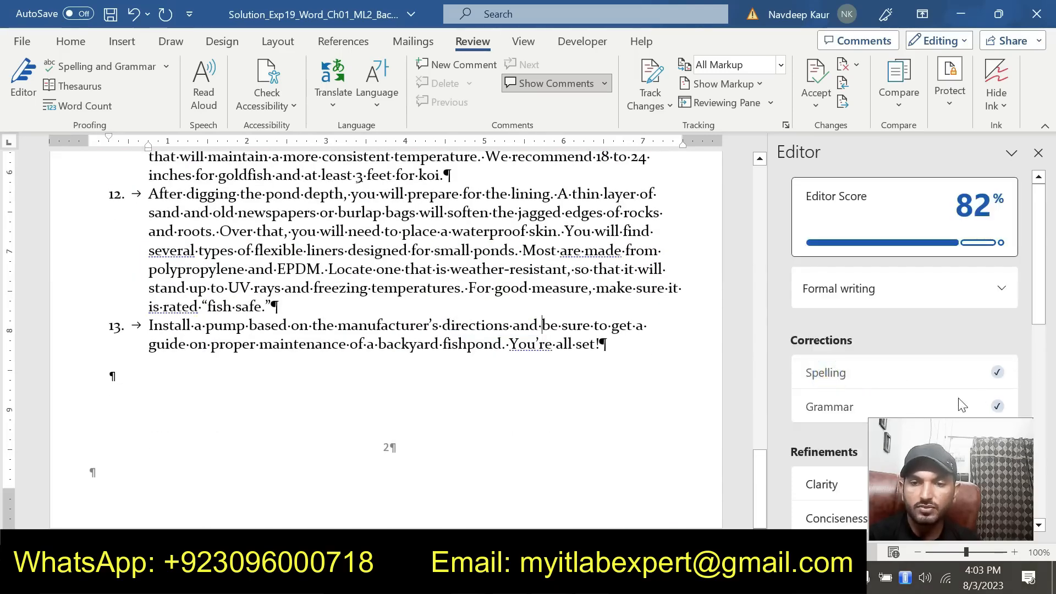
{"action": "scroll", "coordinate": [591, 267], "scroll_direction": "up", "scroll_amount": 1}
{"action": "scroll", "coordinate": [591, 269], "scroll_direction": "up", "scroll_amount": 8}
{"action": "left_click", "coordinate": [1038, 152]}
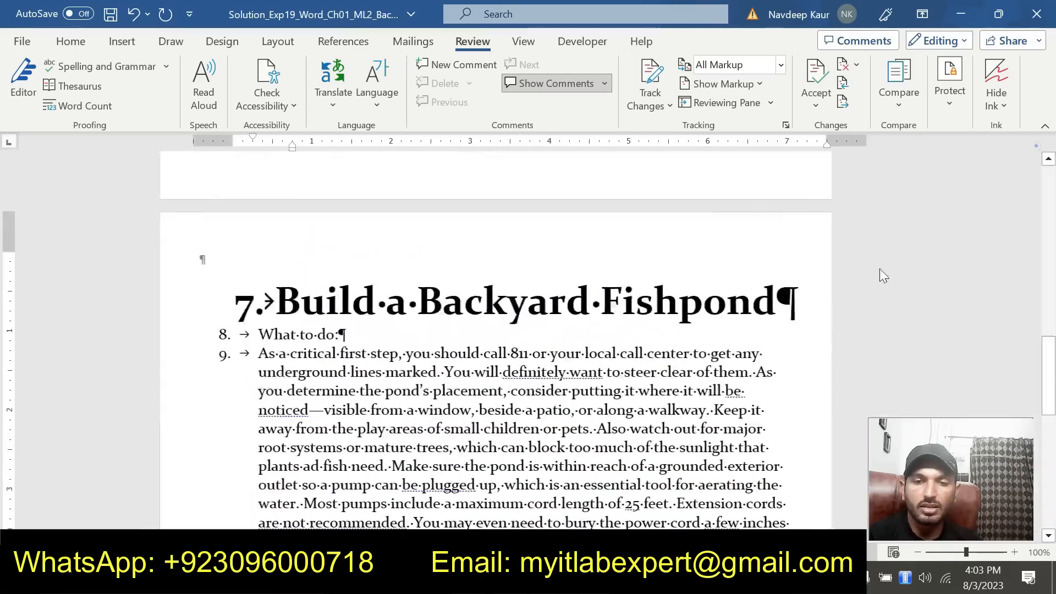
Go back to the instructions document, clear the highlight from step 4 and highlight the step 5 text in yellow
{"action": "left_click", "coordinate": [492, 517]}
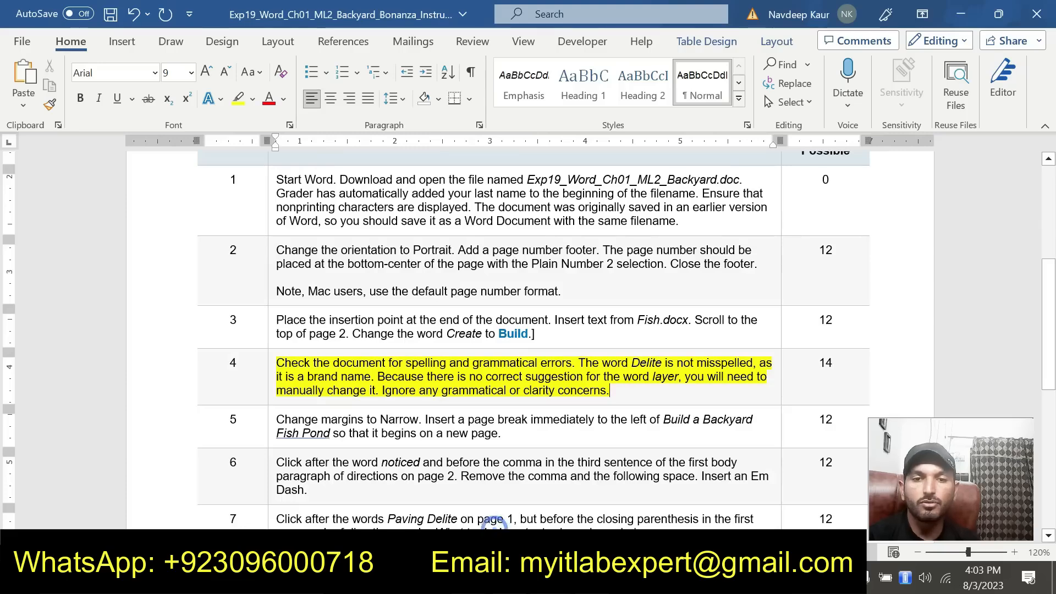
{"action": "left_click_drag", "start_coordinate": [610, 390], "coordinate": [283, 366]}
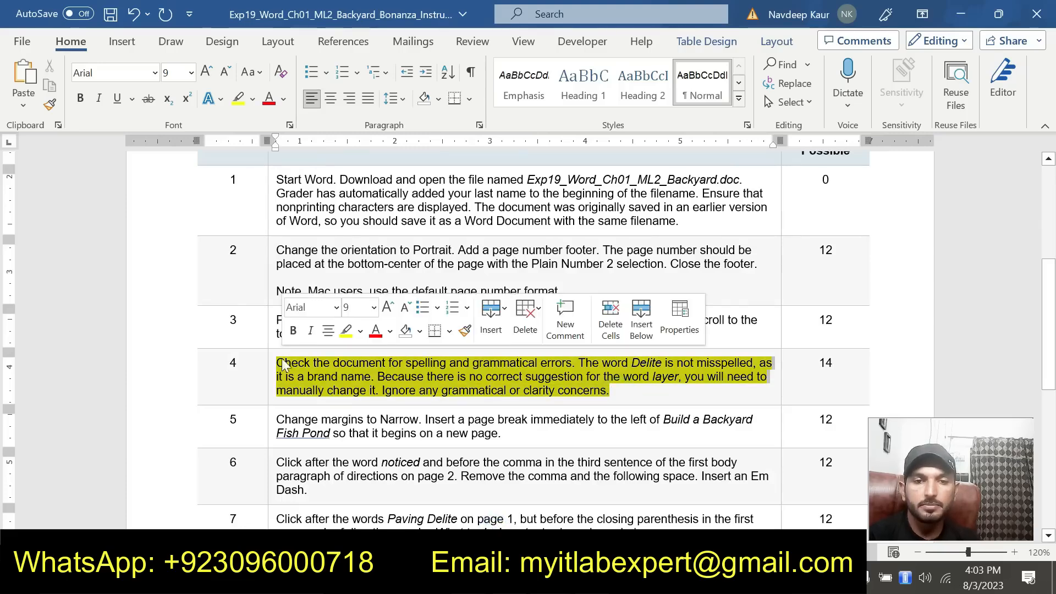
{"action": "left_click", "coordinate": [346, 332]}
{"action": "scroll", "coordinate": [591, 442], "scroll_direction": "up", "scroll_amount": 3}
{"action": "scroll", "coordinate": [591, 442], "scroll_direction": "down", "scroll_amount": 3}
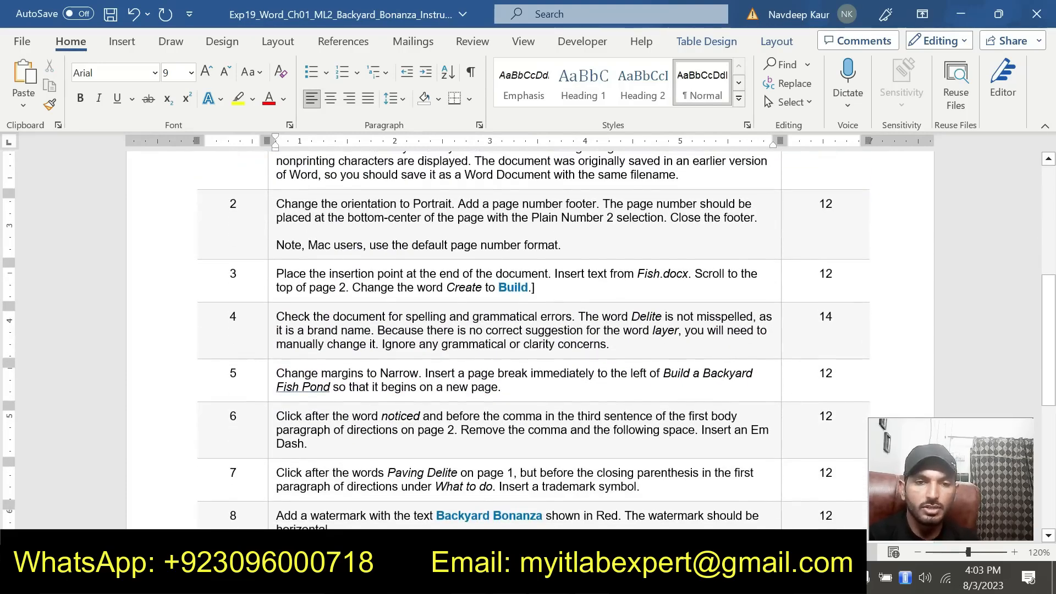
{"action": "left_click_drag", "start_coordinate": [502, 388], "coordinate": [276, 372]}
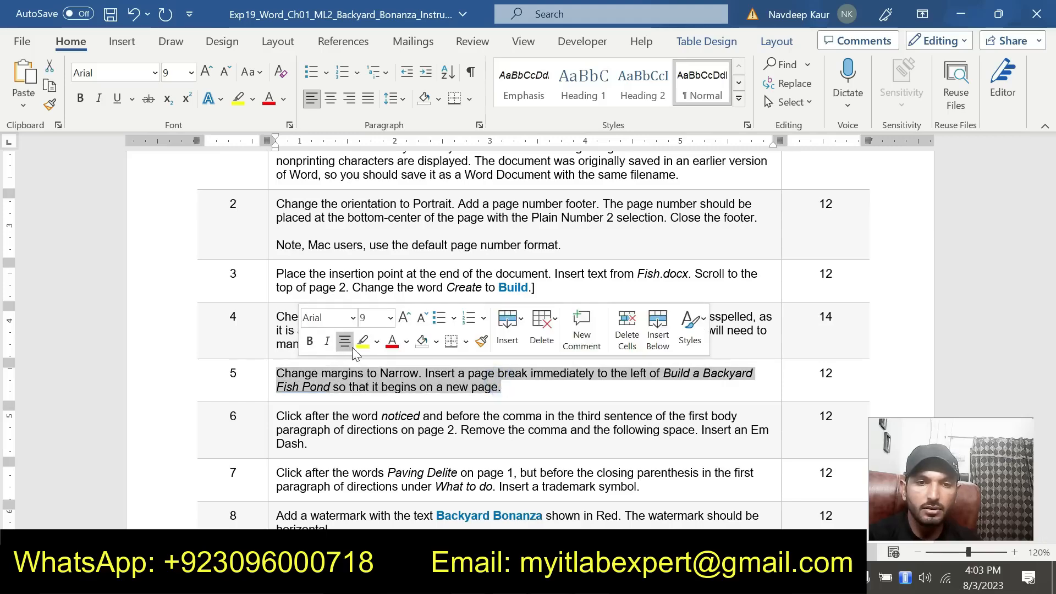
{"action": "left_click", "coordinate": [362, 342]}
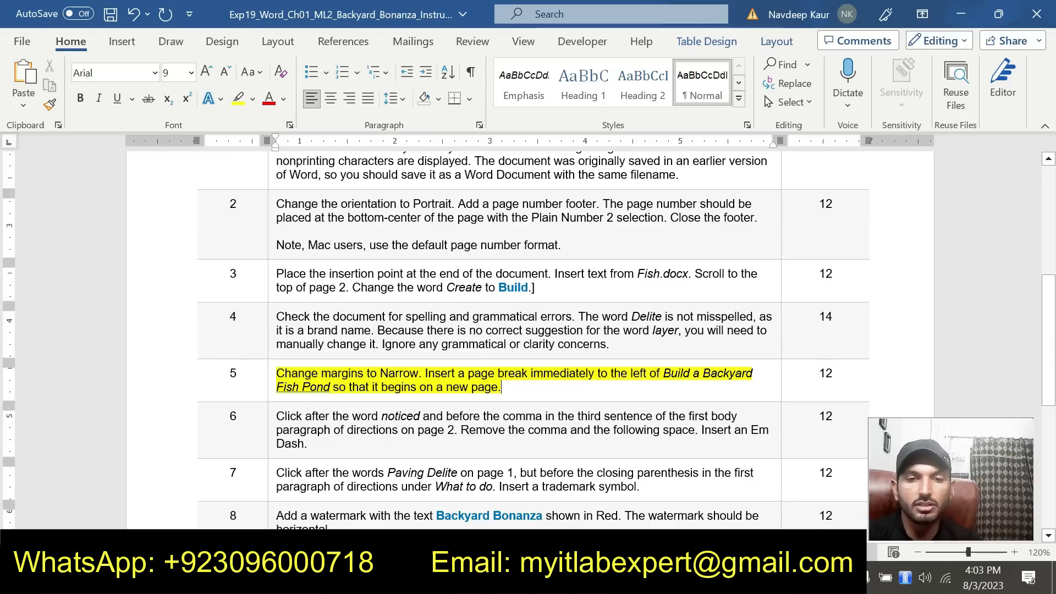
Switch to the solution document, set its margins to Narrow and check the page break before the Build a Backyard Fishpond heading
{"action": "mouse_move", "coordinate": [550, 577]}
{"action": "left_click", "coordinate": [646, 512]}
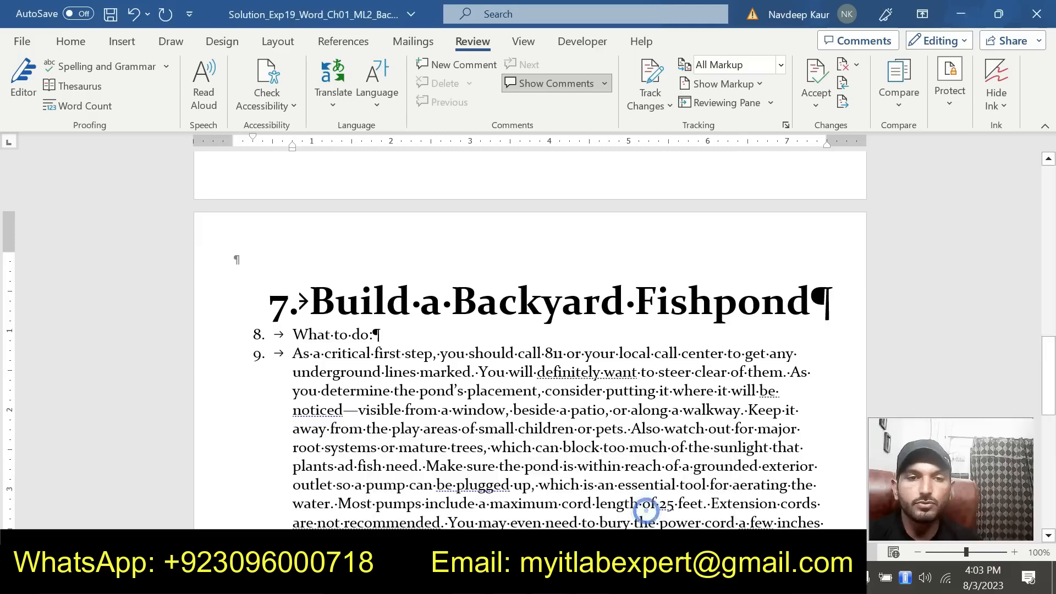
{"action": "scroll", "coordinate": [646, 512], "scroll_direction": "up", "scroll_amount": 10}
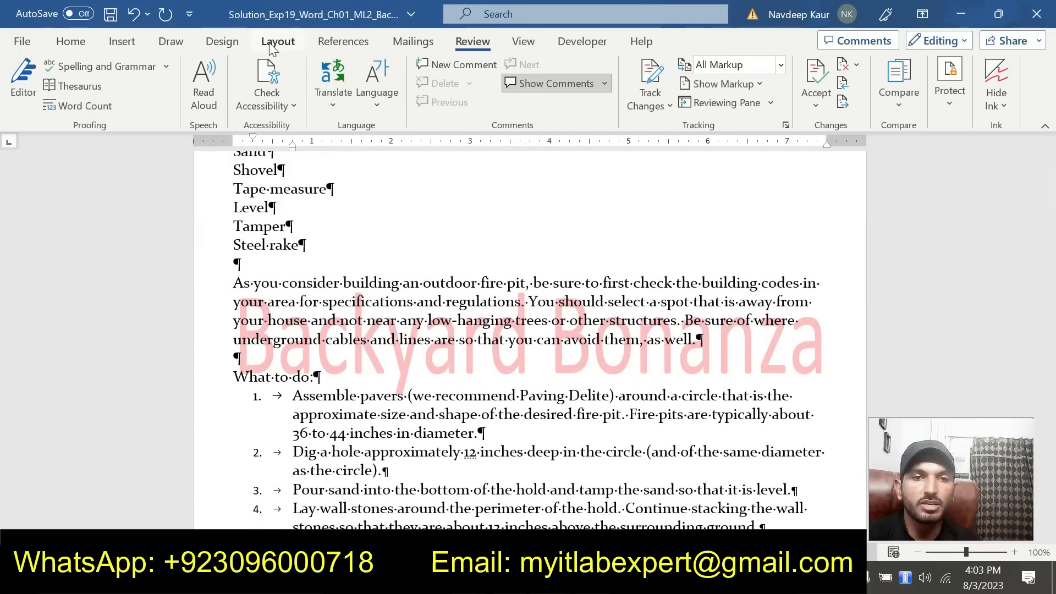
{"action": "left_click", "coordinate": [271, 44]}
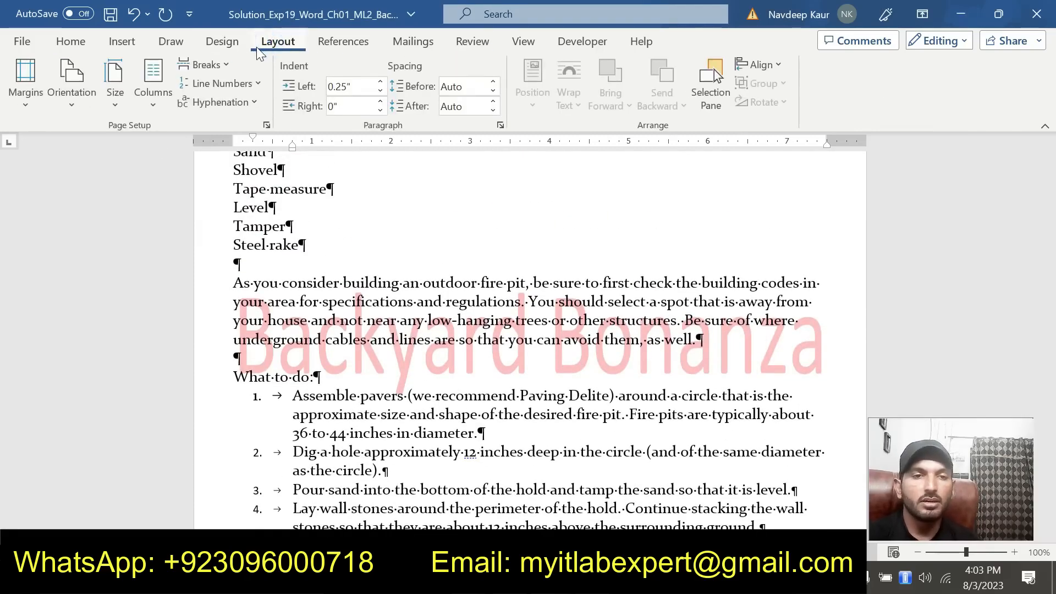
{"action": "left_click", "coordinate": [26, 94]}
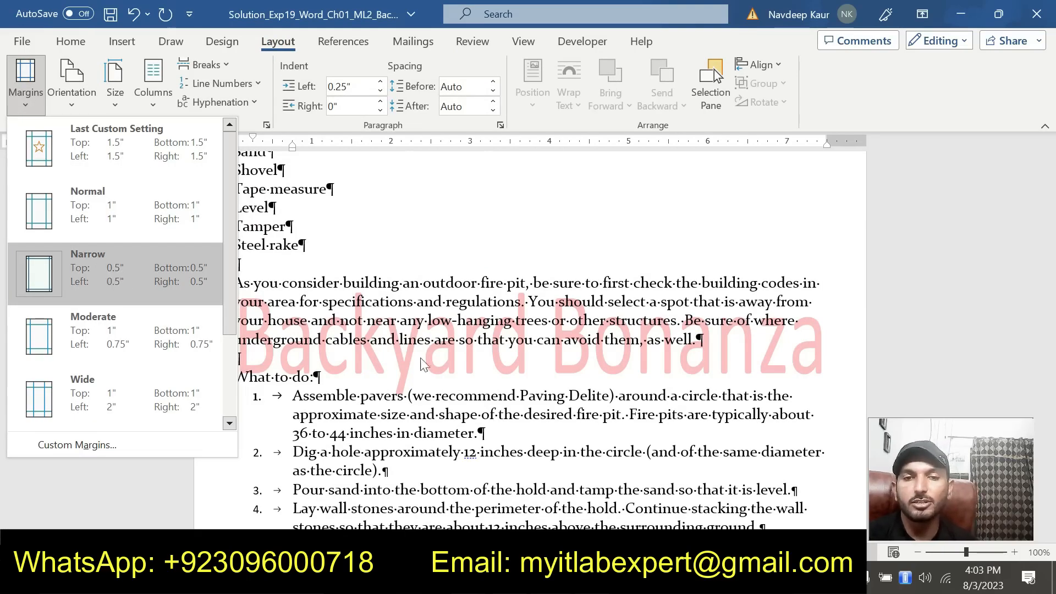
{"action": "left_click", "coordinate": [105, 272]}
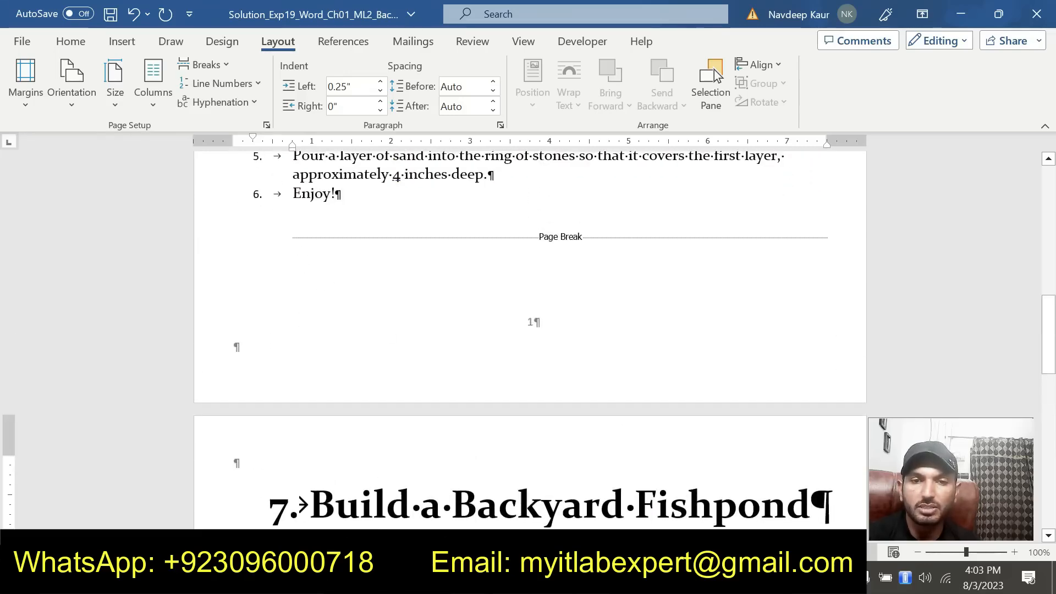
{"action": "scroll", "coordinate": [358, 459], "scroll_direction": "down", "scroll_amount": 2}
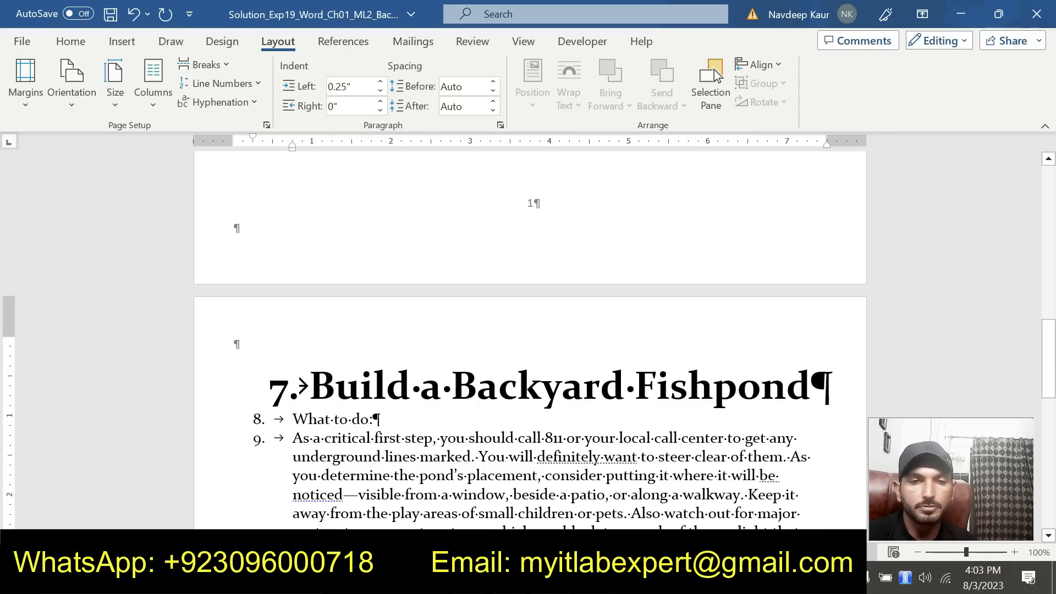
{"action": "scroll", "coordinate": [555, 250], "scroll_direction": "down", "scroll_amount": 1}
{"action": "scroll", "coordinate": [555, 250], "scroll_direction": "up", "scroll_amount": 3}
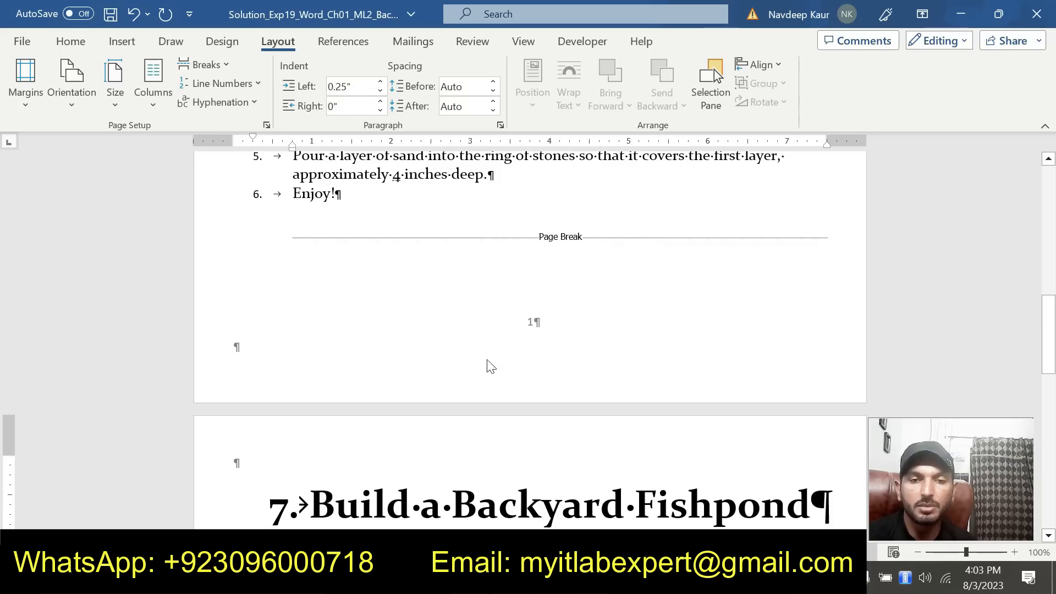
{"action": "scroll", "coordinate": [410, 485], "scroll_direction": "down", "scroll_amount": 3}
{"action": "scroll", "coordinate": [530, 341], "scroll_direction": "down", "scroll_amount": 3}
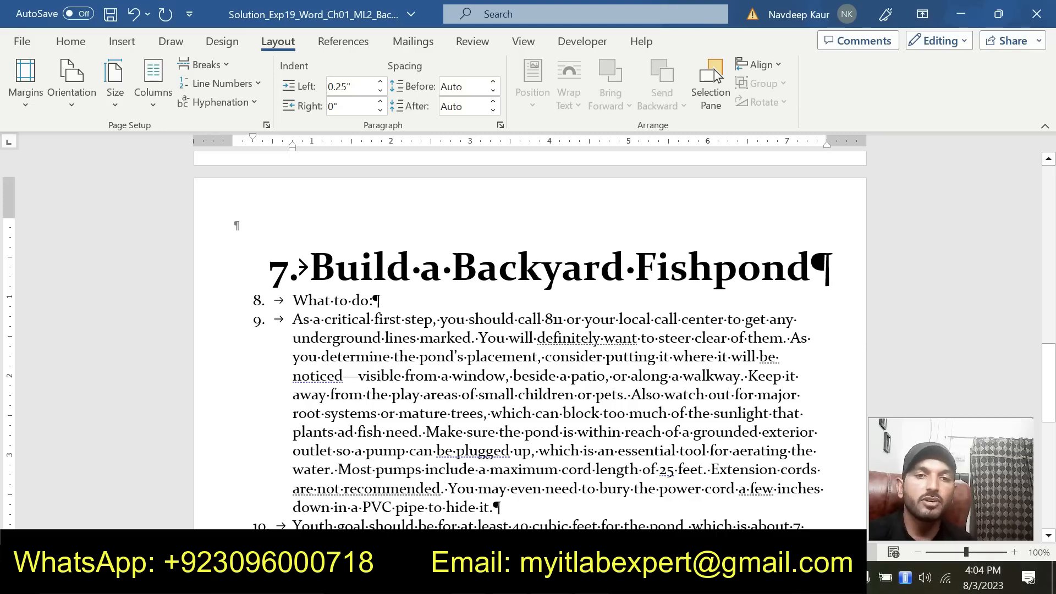
{"action": "scroll", "coordinate": [716, 75], "scroll_direction": "up", "scroll_amount": 3}
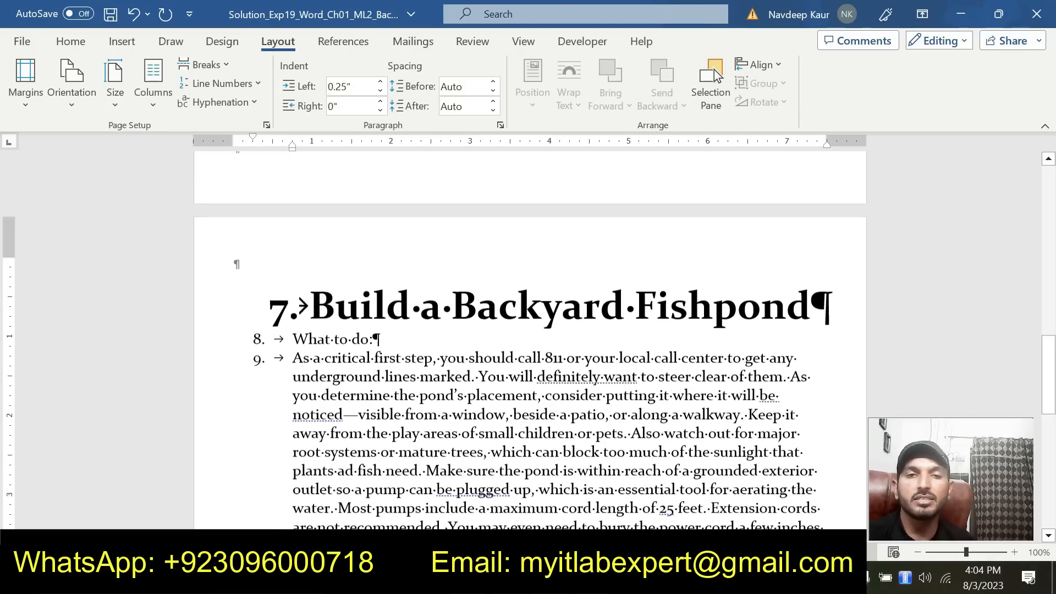
Return to the instructions document, clear the highlight from step 5 and highlight the step 6 text in yellow
{"action": "left_click", "coordinate": [553, 578]}
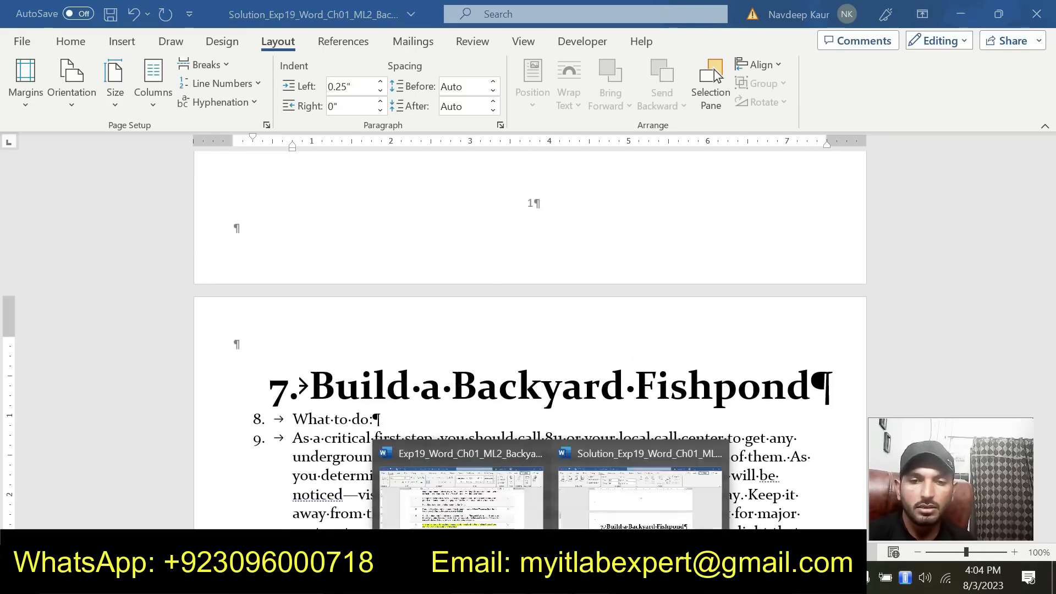
{"action": "left_click", "coordinate": [438, 511]}
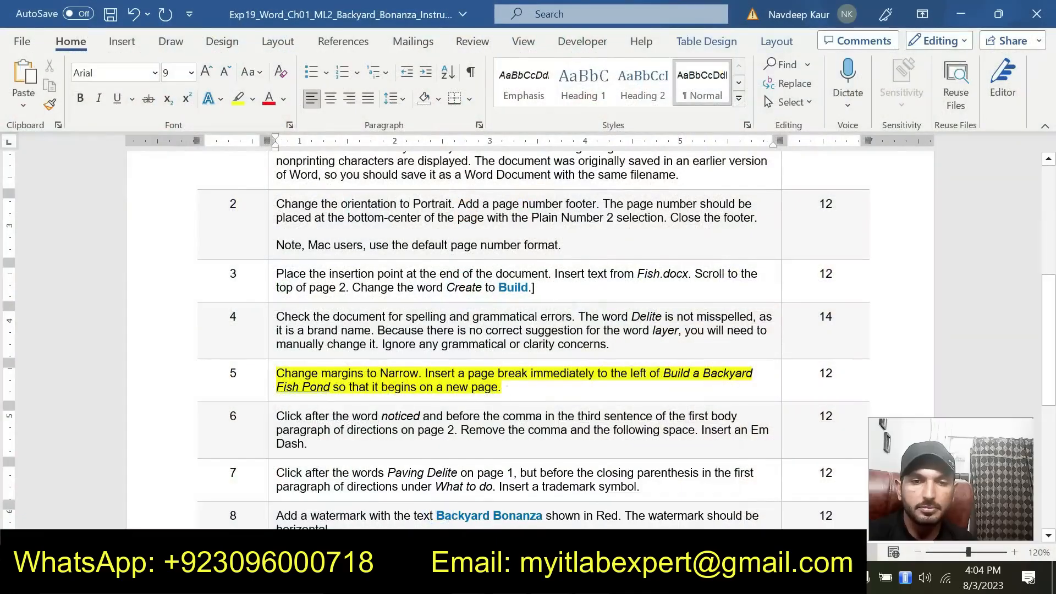
{"action": "triple_click", "coordinate": [498, 387]}
{"action": "left_click", "coordinate": [360, 339]}
{"action": "scroll", "coordinate": [360, 340], "scroll_direction": "down", "scroll_amount": 4}
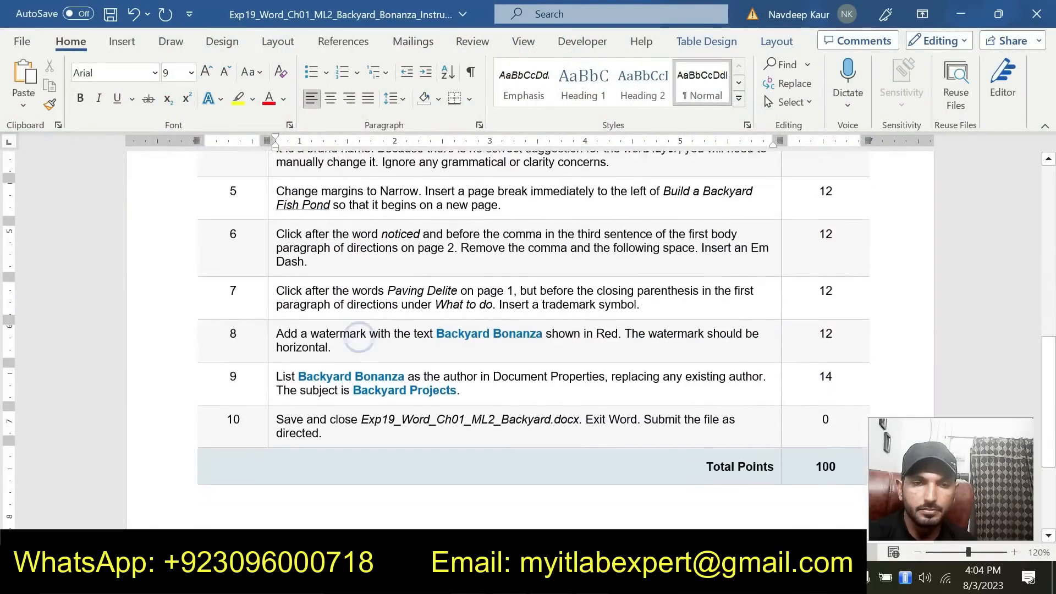
{"action": "scroll", "coordinate": [360, 339], "scroll_direction": "up", "scroll_amount": 2}
{"action": "triple_click", "coordinate": [343, 308]}
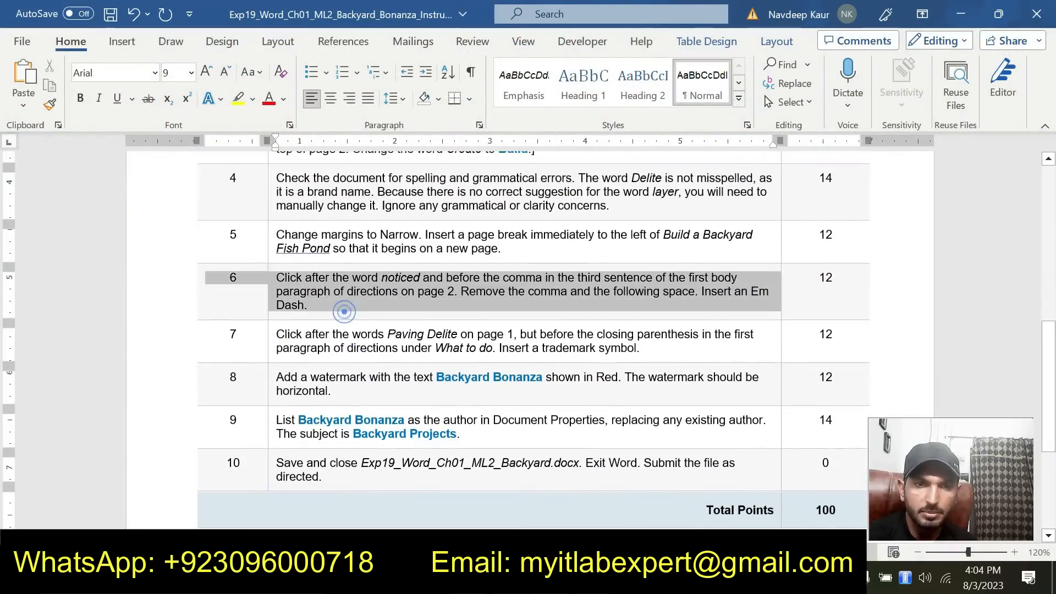
{"action": "left_click", "coordinate": [350, 258]}
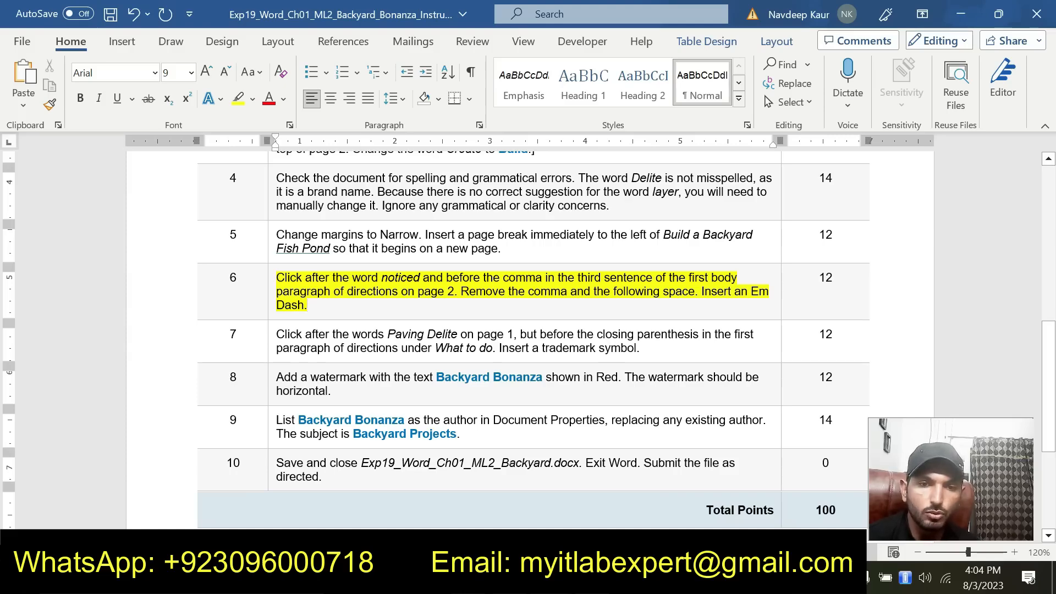
Check the solution document's first body paragraph of fishpond directions for the em dash after "noticed", comparing it with the step 6 instructions
{"action": "mouse_move", "coordinate": [549, 577]}
{"action": "left_click", "coordinate": [669, 477]}
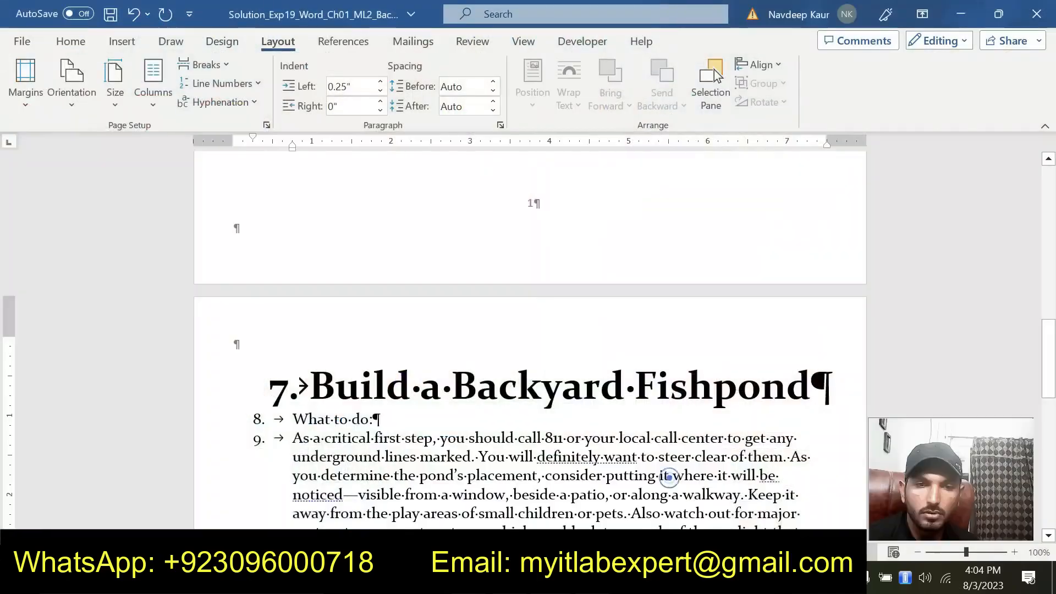
{"action": "scroll", "coordinate": [490, 379], "scroll_direction": "up", "scroll_amount": 8}
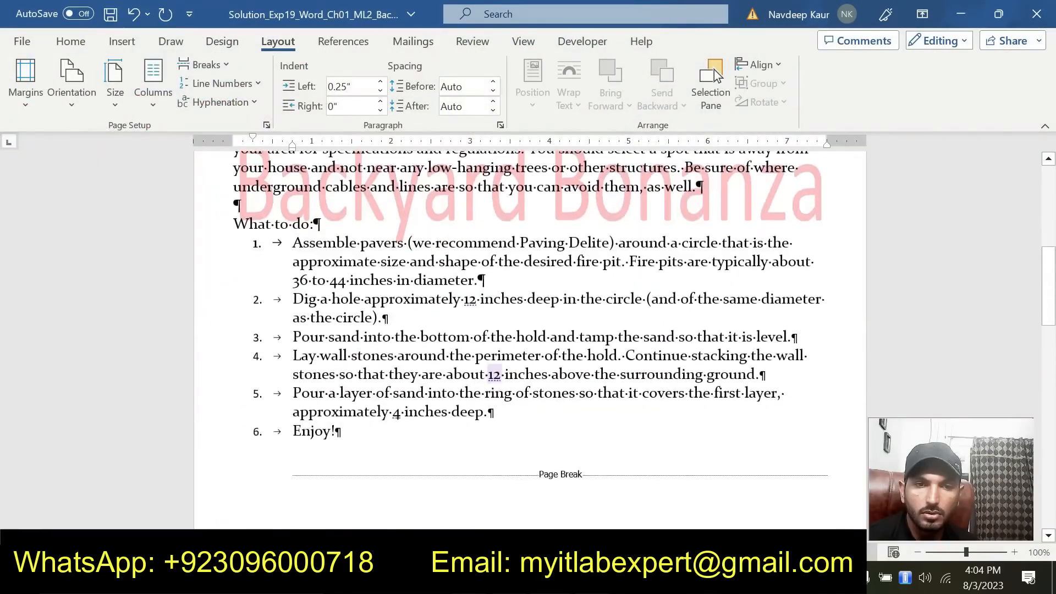
{"action": "scroll", "coordinate": [530, 338], "scroll_direction": "down", "scroll_amount": 18}
{"action": "scroll", "coordinate": [530, 338], "scroll_direction": "up", "scroll_amount": 5}
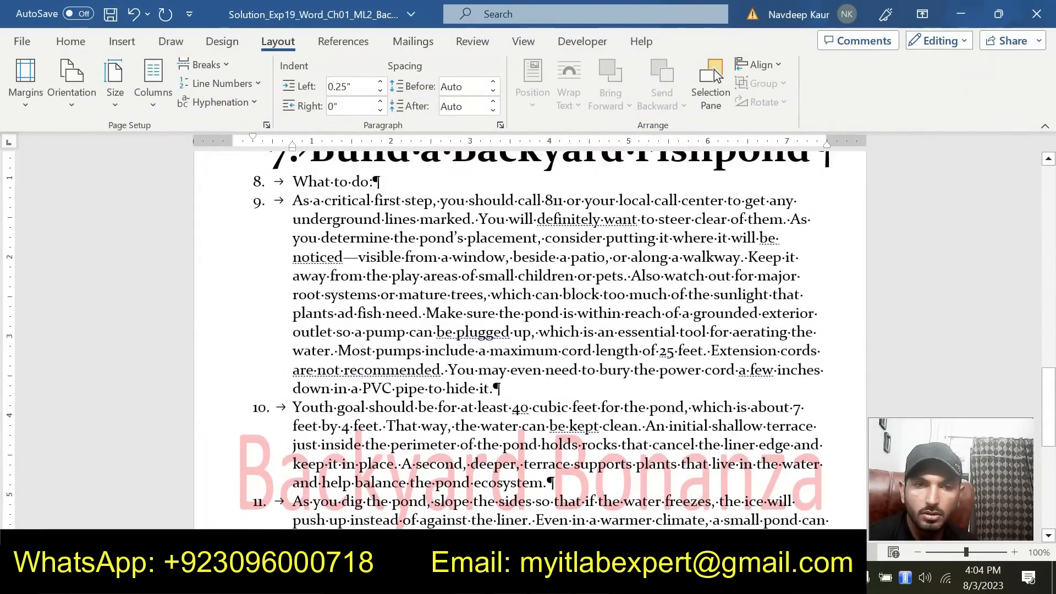
{"action": "left_click", "coordinate": [504, 505]}
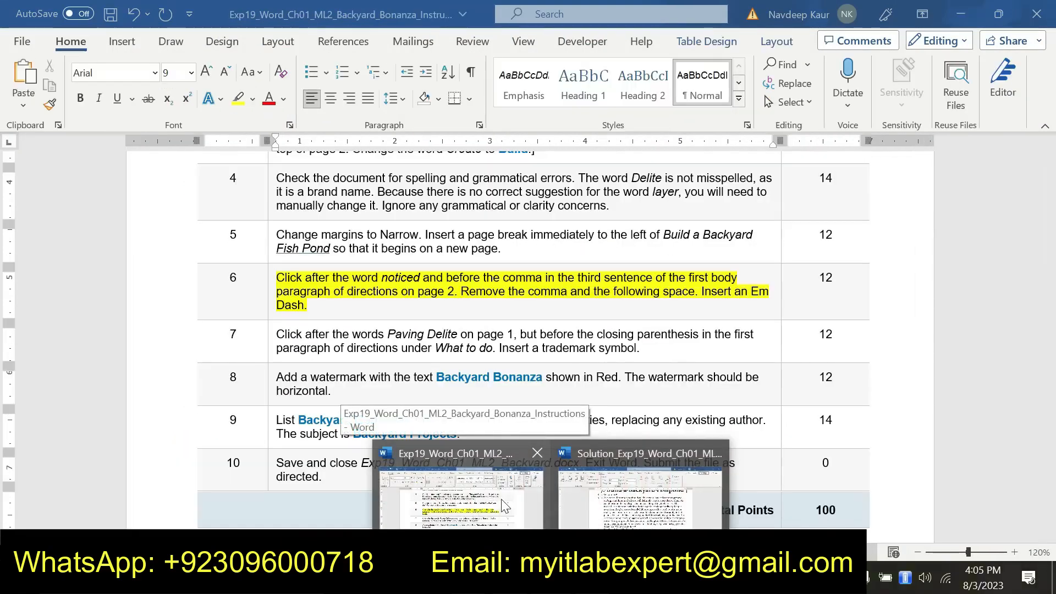
{"action": "mouse_move", "coordinate": [617, 500]}
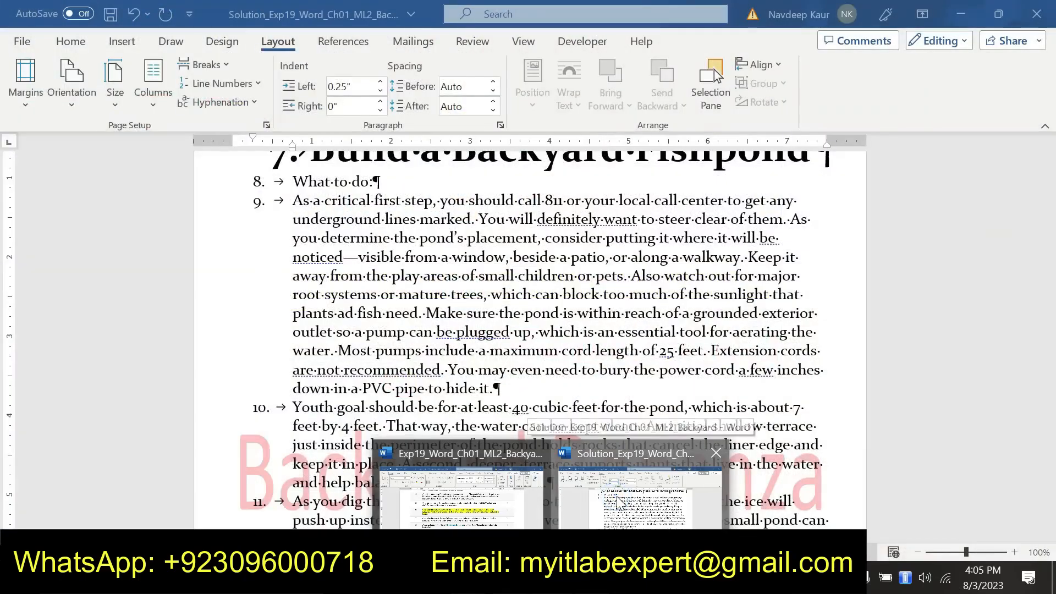
Go back to the instructions document and clear the yellow highlight from the step 6 text
{"action": "left_click", "coordinate": [495, 500]}
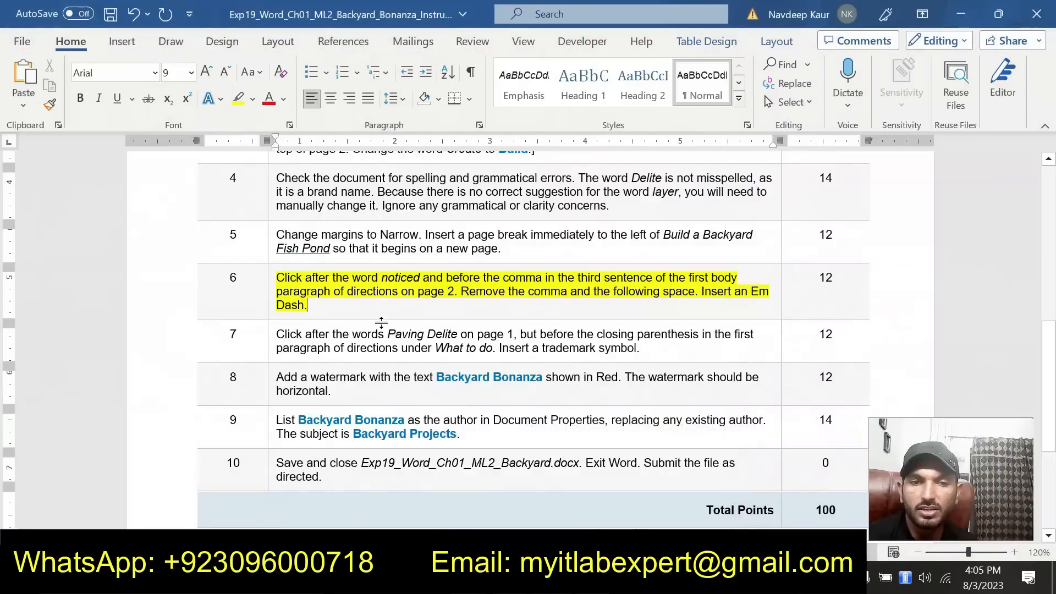
{"action": "left_click_drag", "start_coordinate": [334, 303], "coordinate": [297, 292]}
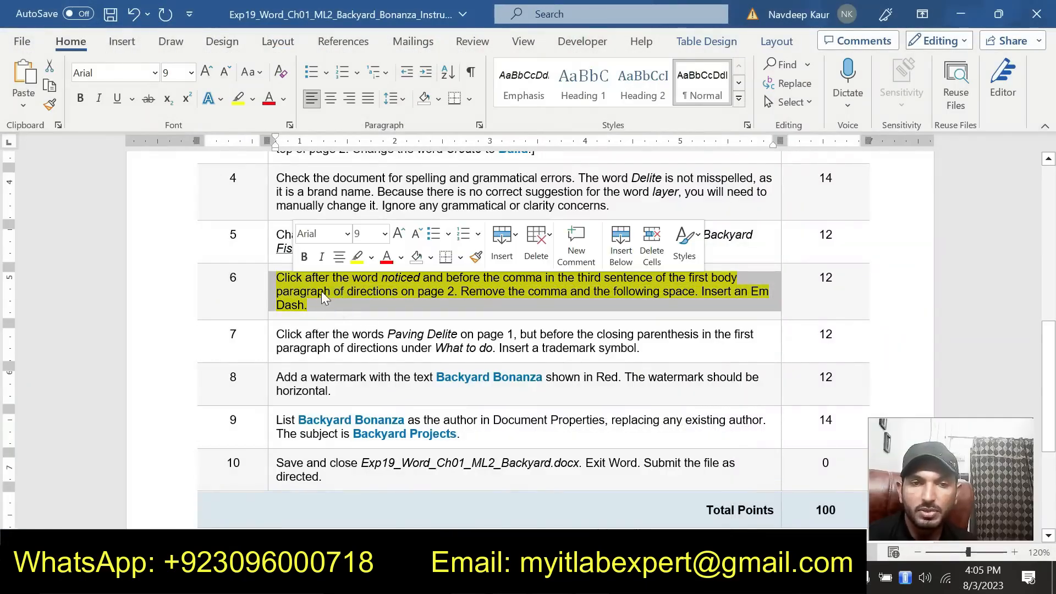
{"action": "left_click", "coordinate": [353, 257]}
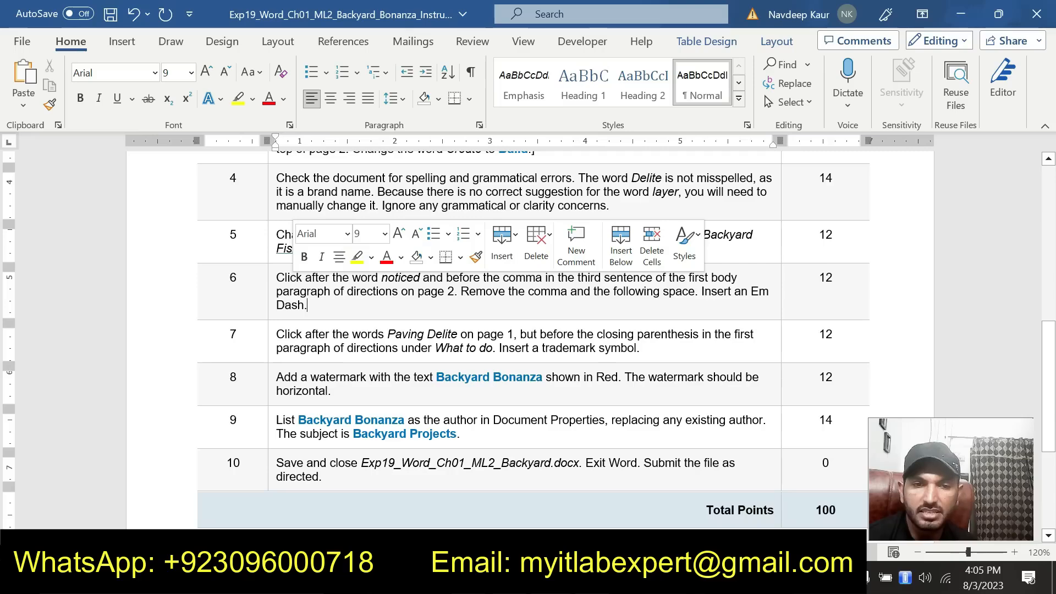
{"action": "left_click", "coordinate": [433, 434]}
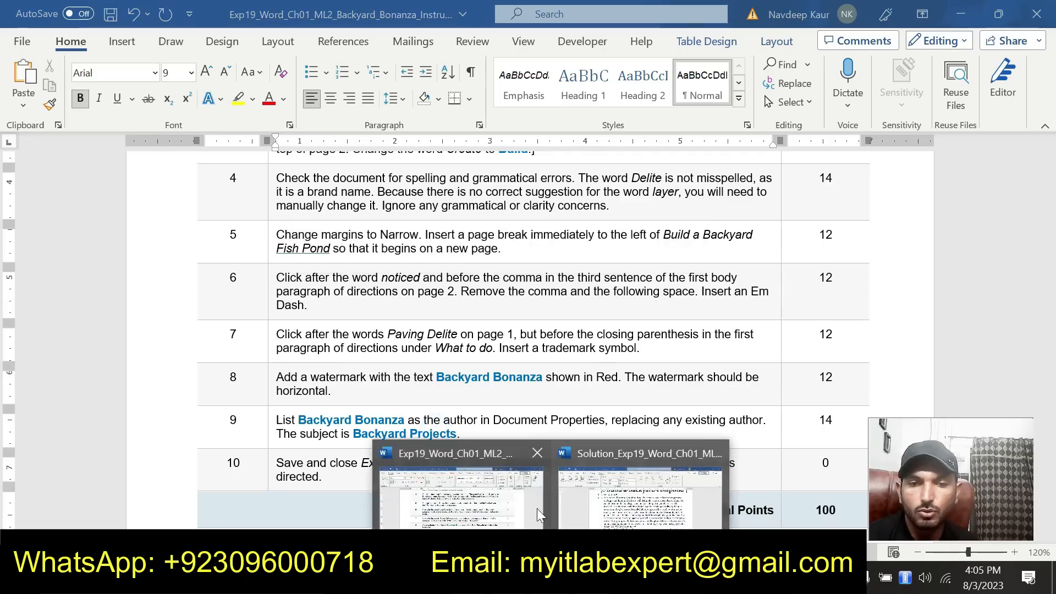
Switch to the solution document and hide the nonprinting formatting marks
{"action": "left_click", "coordinate": [574, 497]}
{"action": "scroll", "coordinate": [485, 401], "scroll_direction": "up", "scroll_amount": 4}
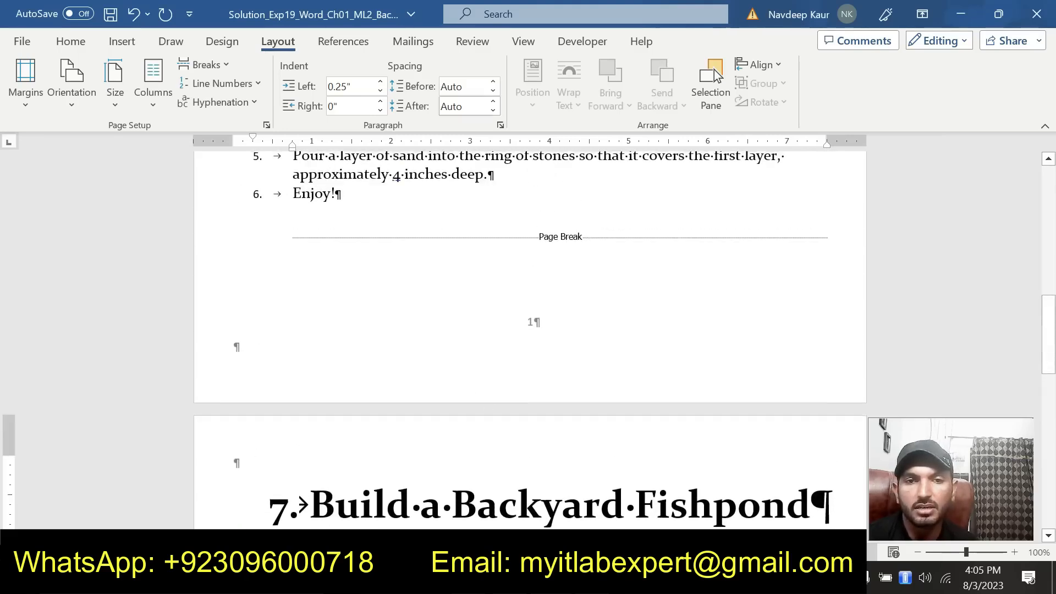
{"action": "left_click", "coordinate": [71, 42]}
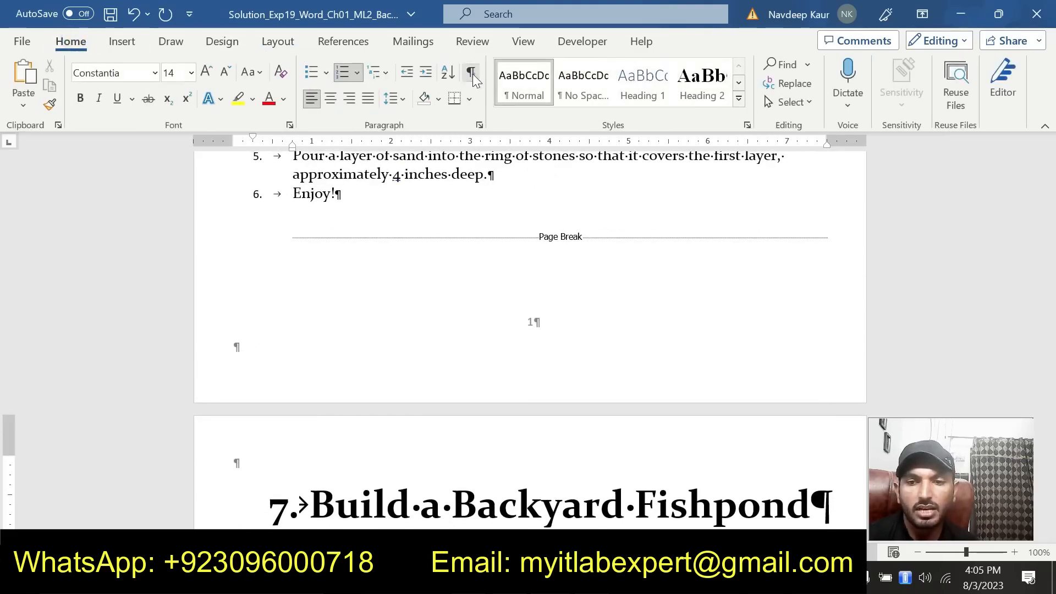
{"action": "left_click", "coordinate": [471, 73]}
Review both pages of the solution document, from the fire pit materials list through the fishpond directions
{"action": "scroll", "coordinate": [513, 353], "scroll_direction": "up", "scroll_amount": 4}
{"action": "scroll", "coordinate": [530, 339], "scroll_direction": "up", "scroll_amount": 10}
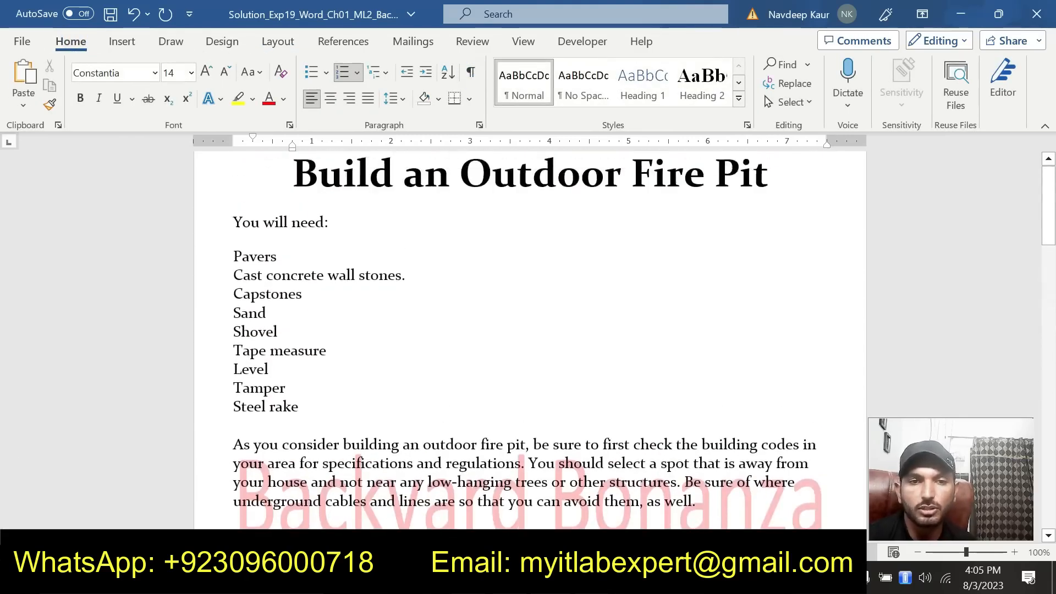
{"action": "scroll", "coordinate": [436, 348], "scroll_direction": "down", "scroll_amount": 17}
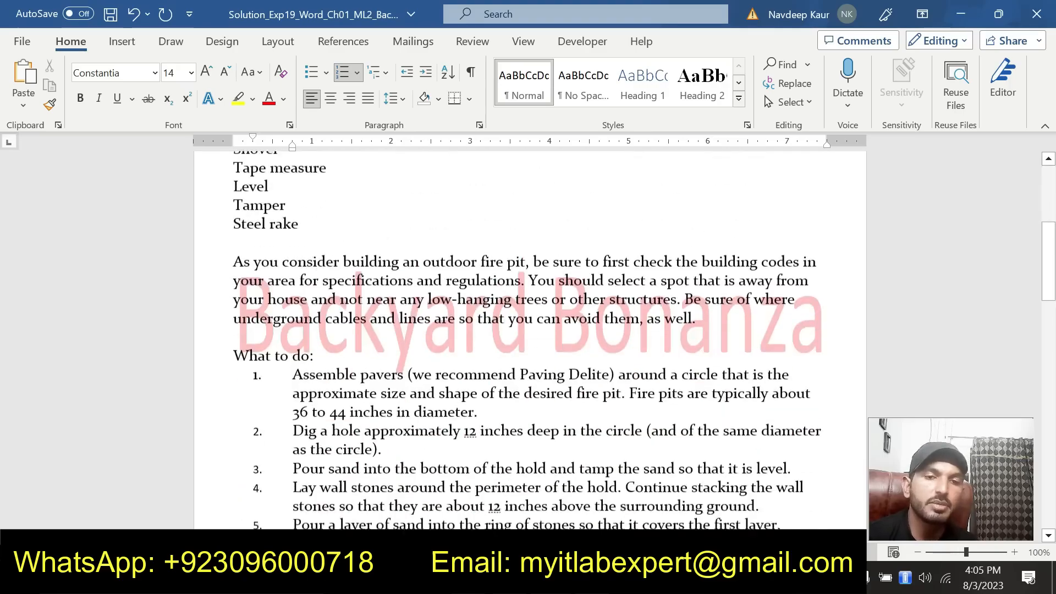
{"action": "scroll", "coordinate": [530, 340], "scroll_direction": "down", "scroll_amount": 12}
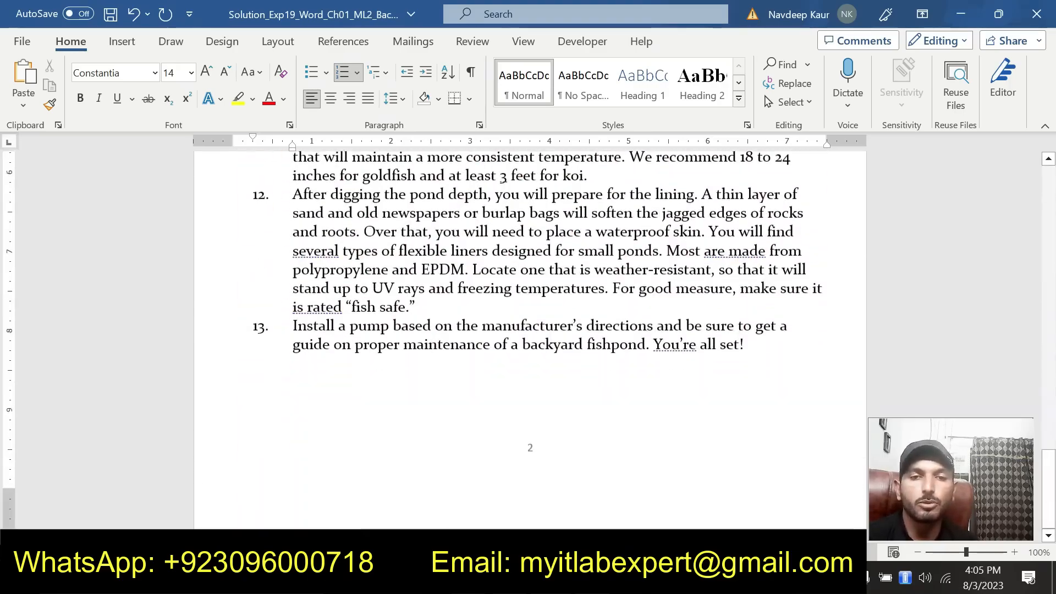
{"action": "scroll", "coordinate": [530, 341], "scroll_direction": "up", "scroll_amount": 7}
{"action": "scroll", "coordinate": [530, 340], "scroll_direction": "up", "scroll_amount": 15}
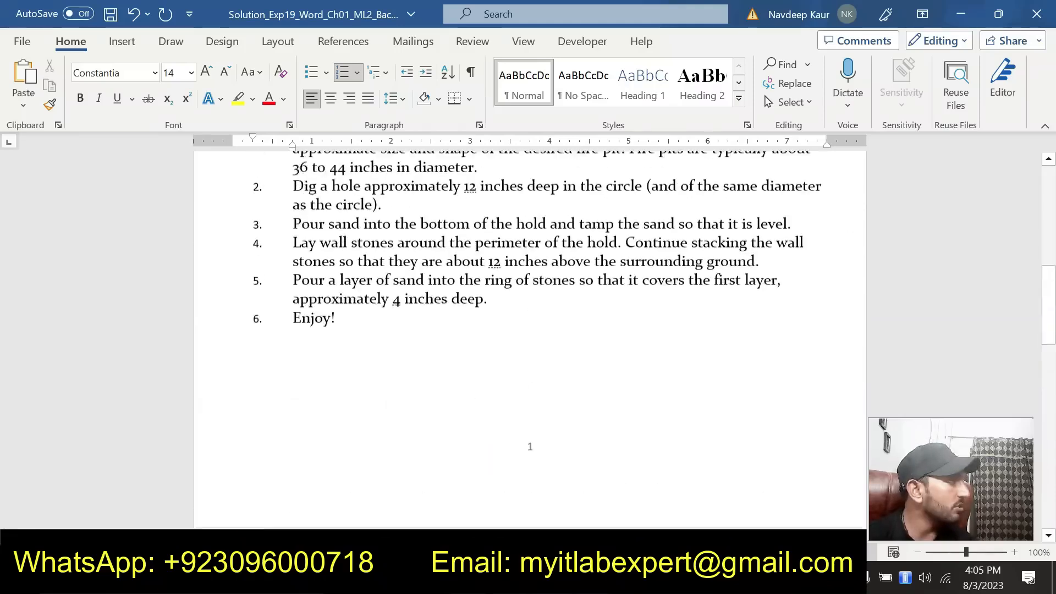
{"action": "scroll", "coordinate": [530, 340], "scroll_direction": "up", "scroll_amount": 2}
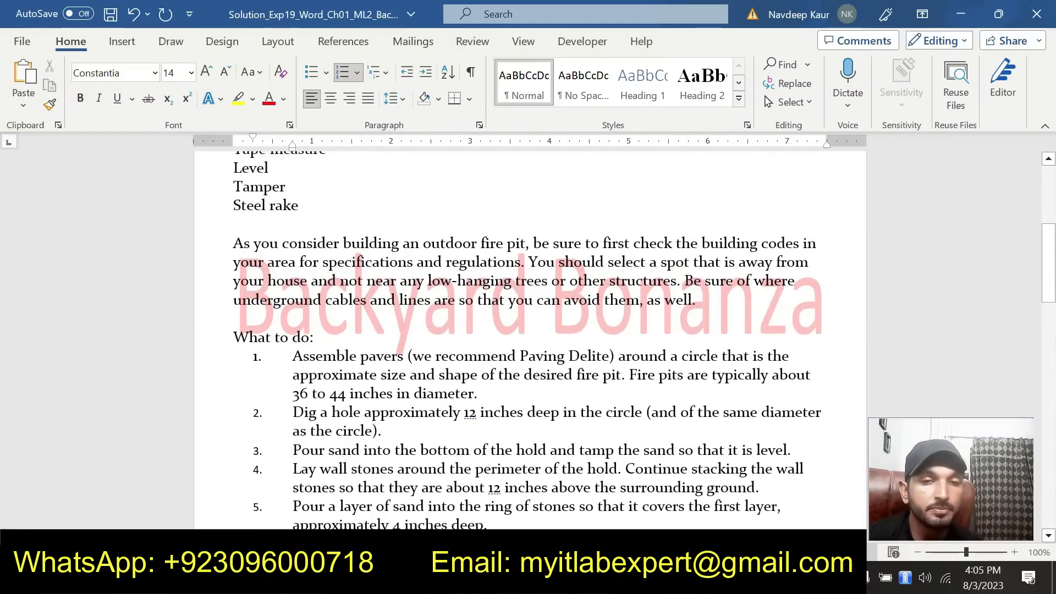